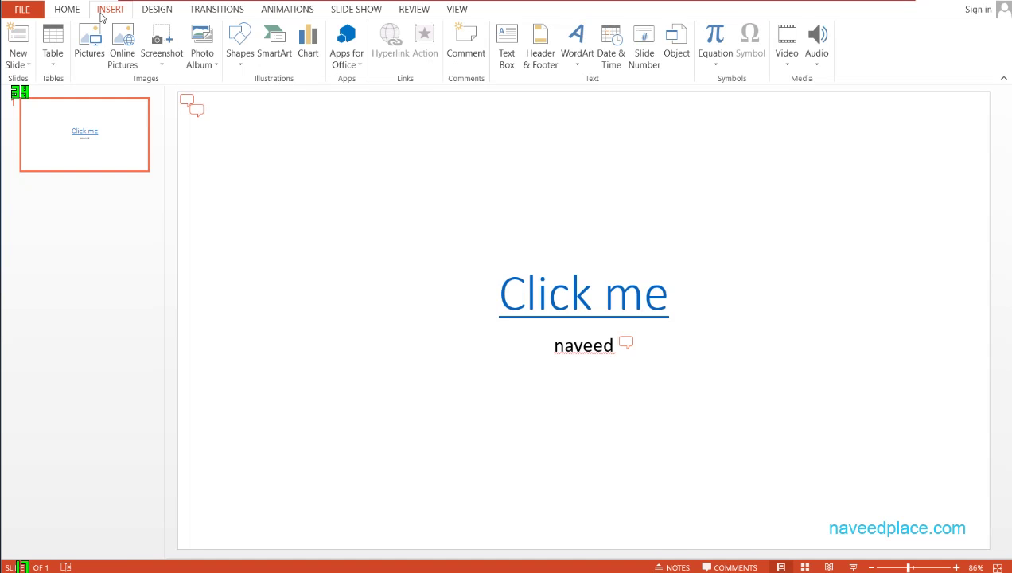
# - Open the Choose a SmartArt Graphic gallery from the Insert tab
pyautogui.click(275, 48)
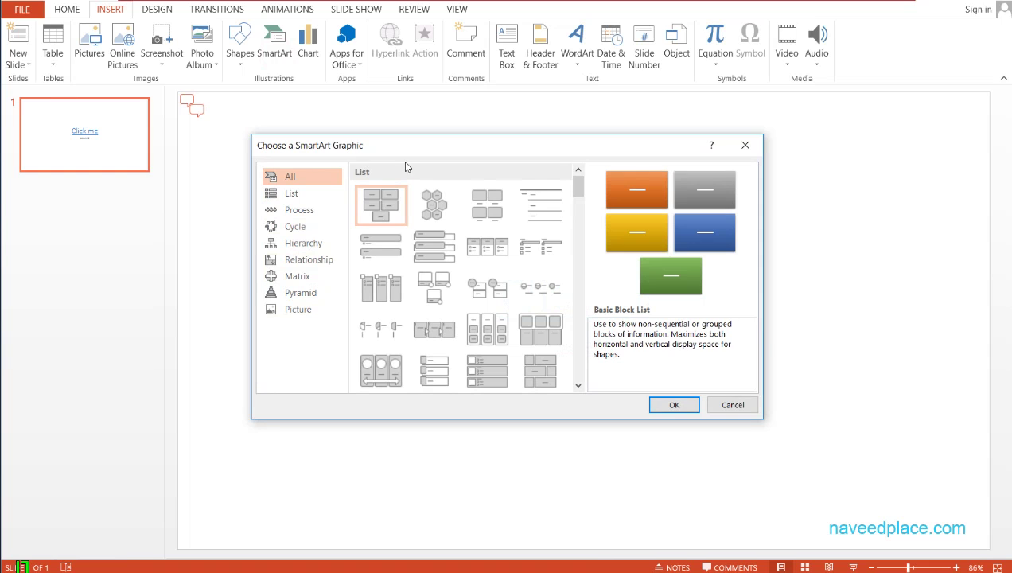
# - Insert a Text Cycle diagram from the Cycle category of the SmartArt dialog
pyautogui.click(308, 195)
pyautogui.click(320, 227)
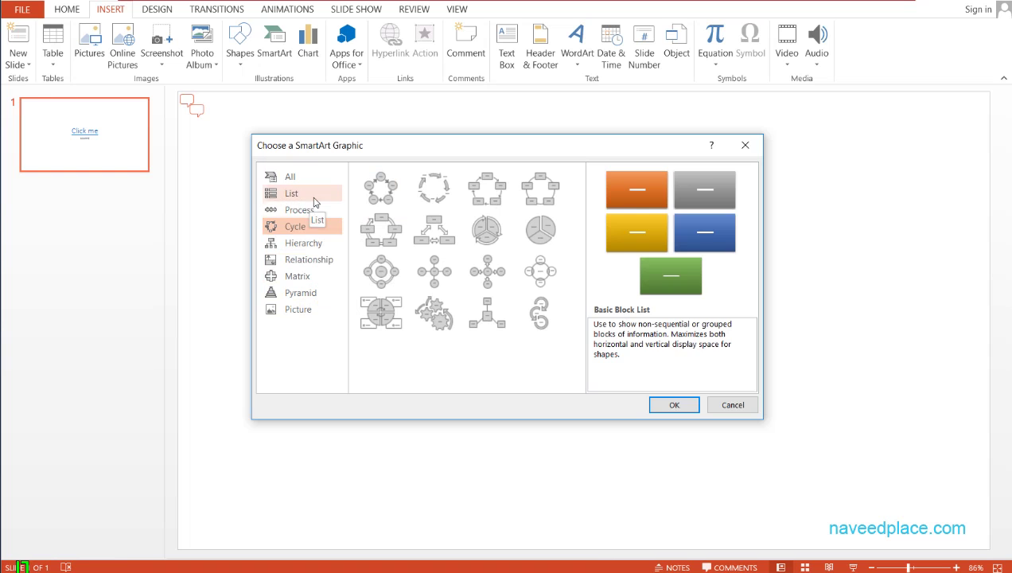
pyautogui.click(415, 191)
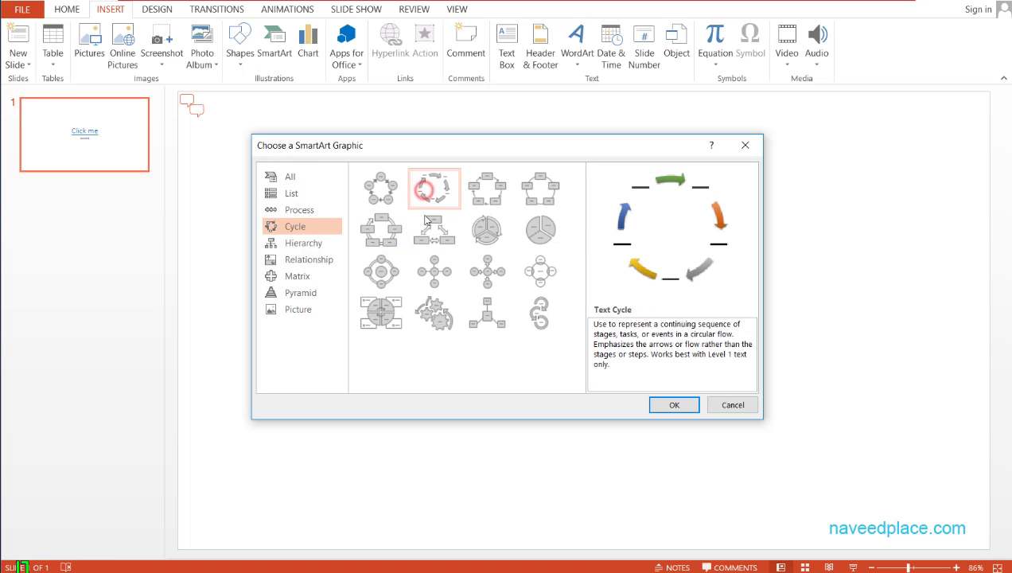
pyautogui.click(675, 404)
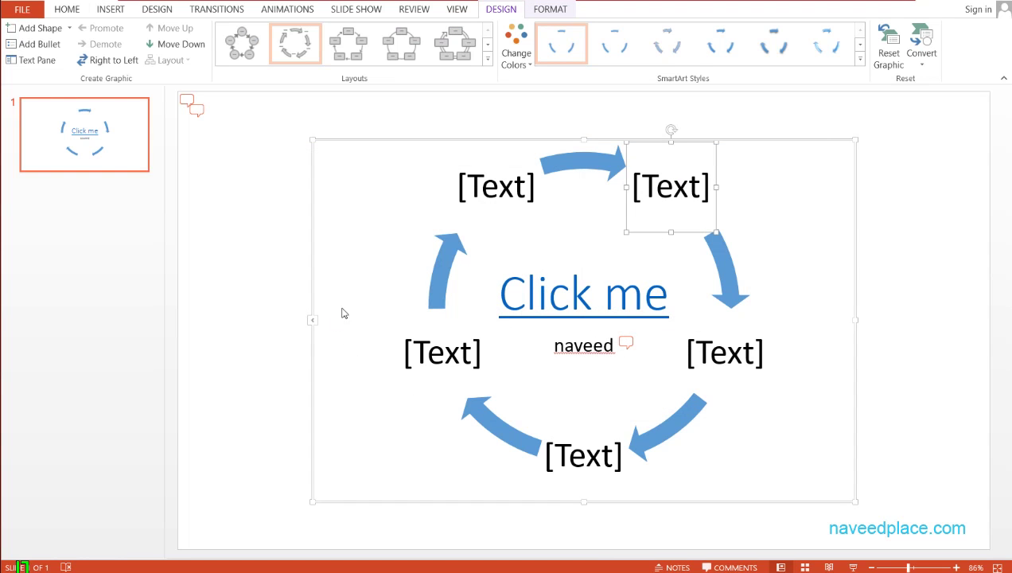
# - Try the left and top-left [Text] labels, then expand the full SmartArt Layouts gallery
pyautogui.click(436, 357)
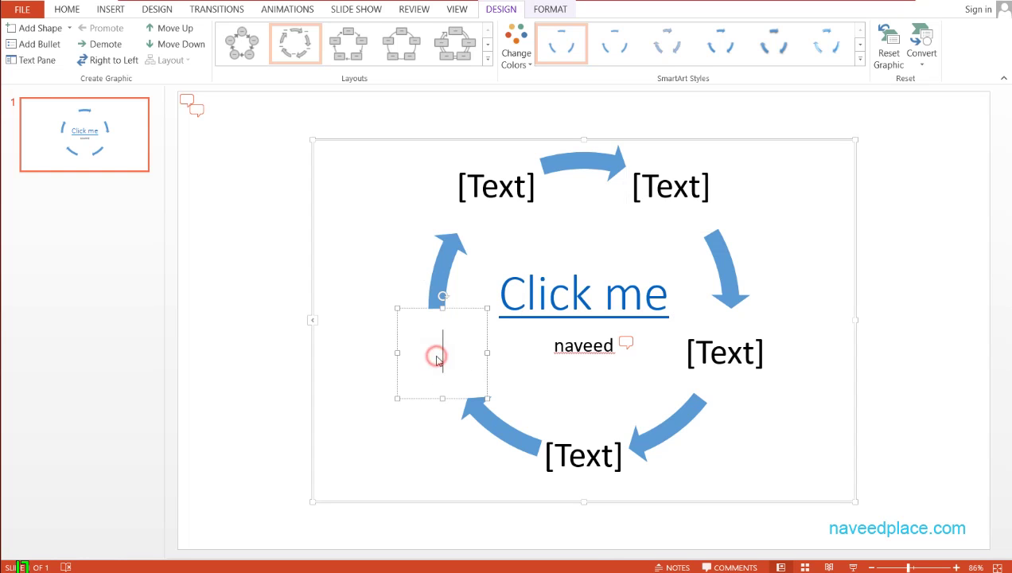
pyautogui.click(517, 194)
pyautogui.click(720, 191)
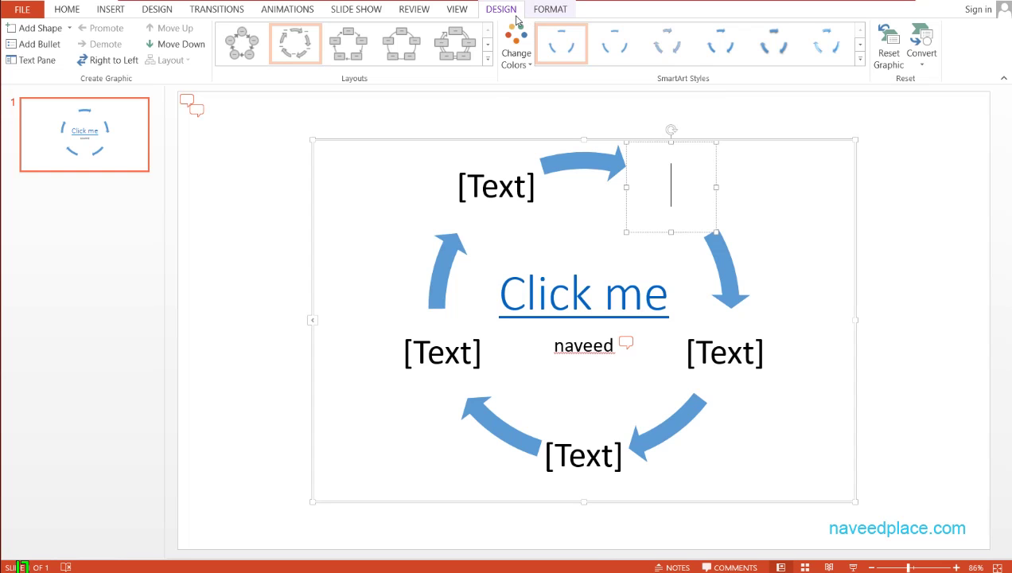
pyautogui.click(491, 62)
pyautogui.click(486, 60)
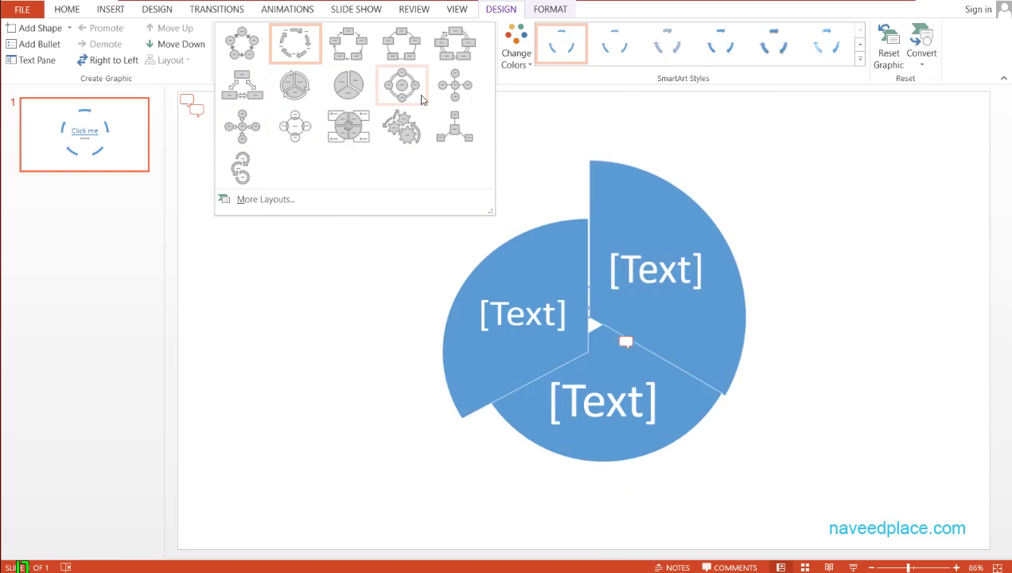
# - Close the Layouts gallery and apply the last 3-D SmartArt style to the cycle diagram
pyautogui.click(542, 114)
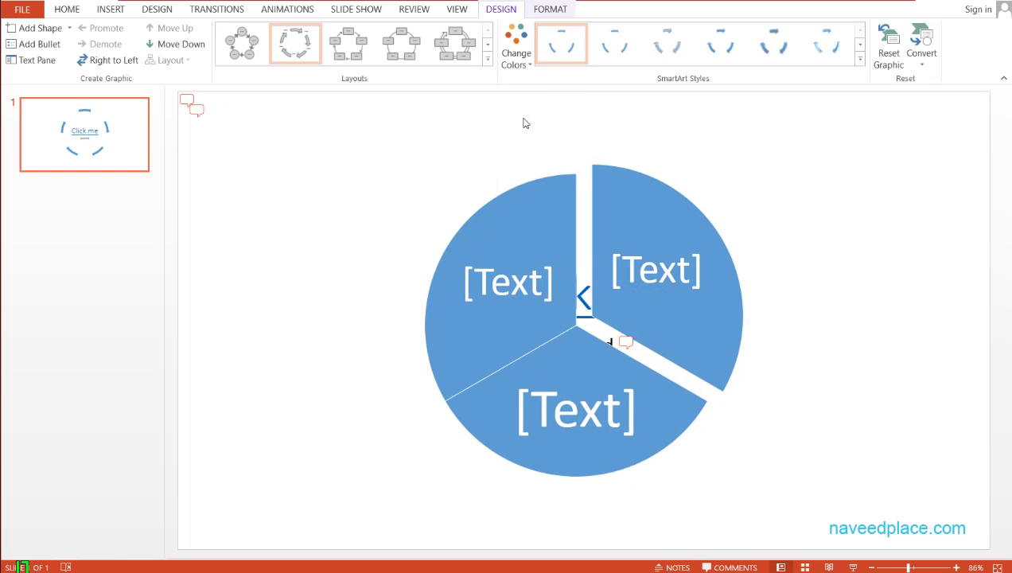
pyautogui.click(858, 62)
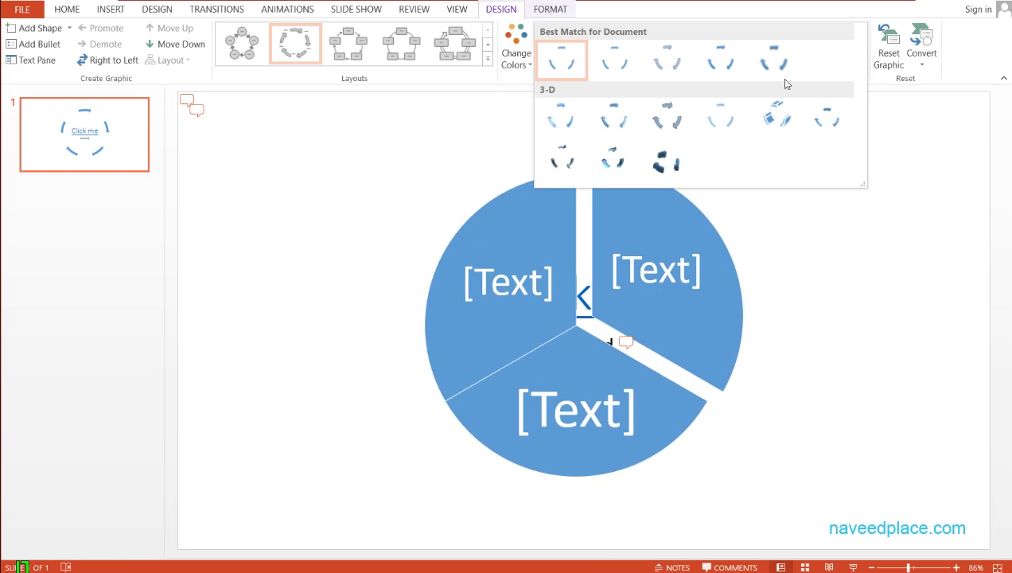
pyautogui.click(666, 155)
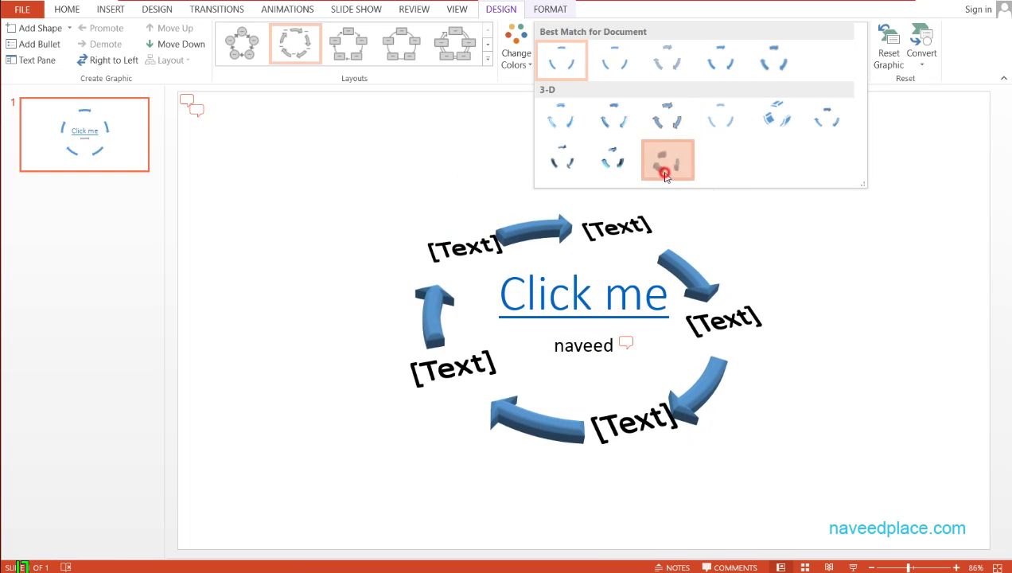
pyautogui.click(805, 237)
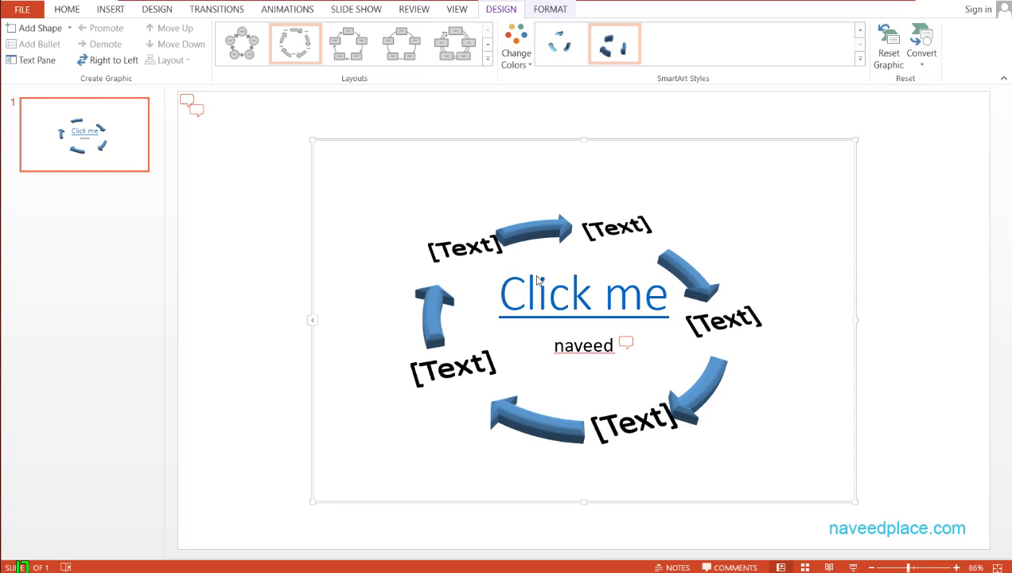
# - Reset the diagram to its flat 2-D look, trying Convert to Text and undoing it
pyautogui.click(889, 59)
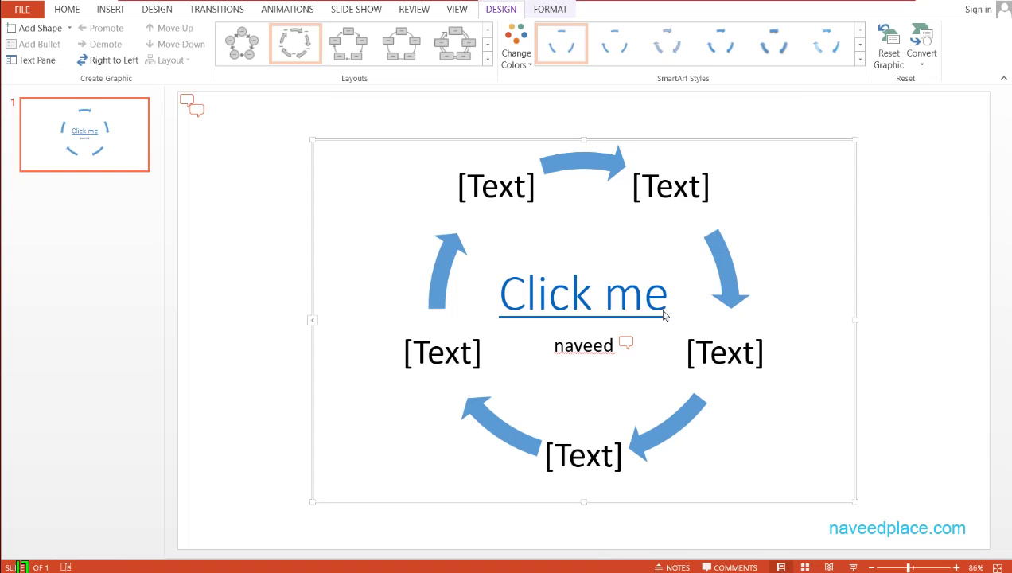
pyautogui.click(932, 69)
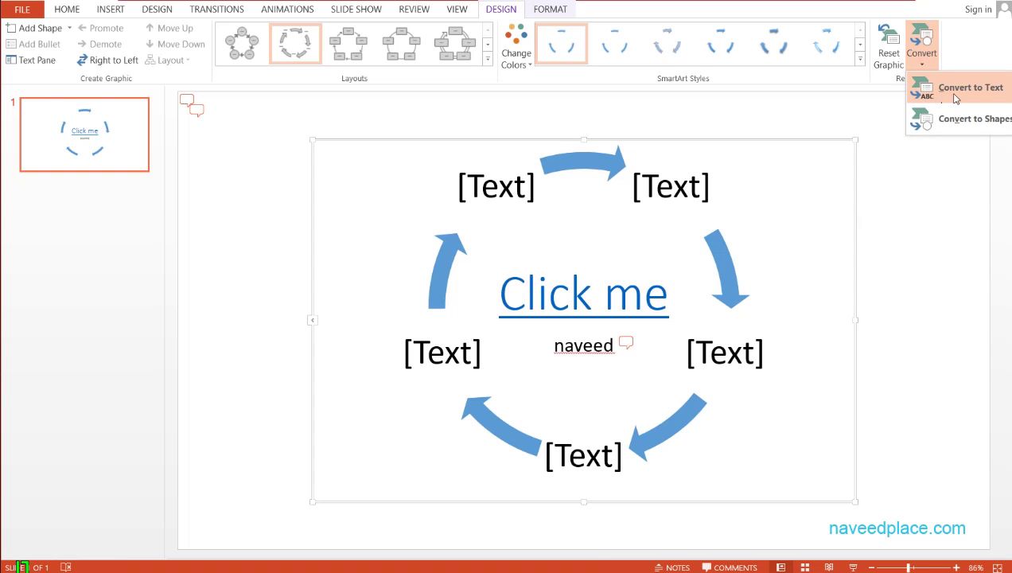
pyautogui.click(955, 97)
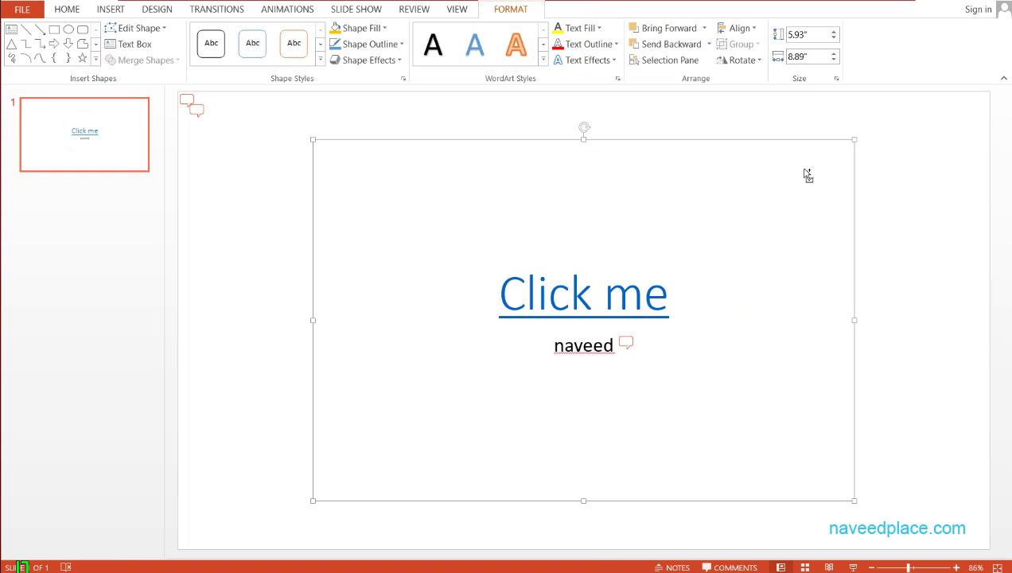
pyautogui.hotkey('ctrl', 's')
pyautogui.press('Escape')
pyautogui.hotkey('ctrl', 'z')
# - Type gf, ffg, fg, fg and fgf into the five cycle text placeholders
pyautogui.click(670, 186)
pyautogui.write('gf')
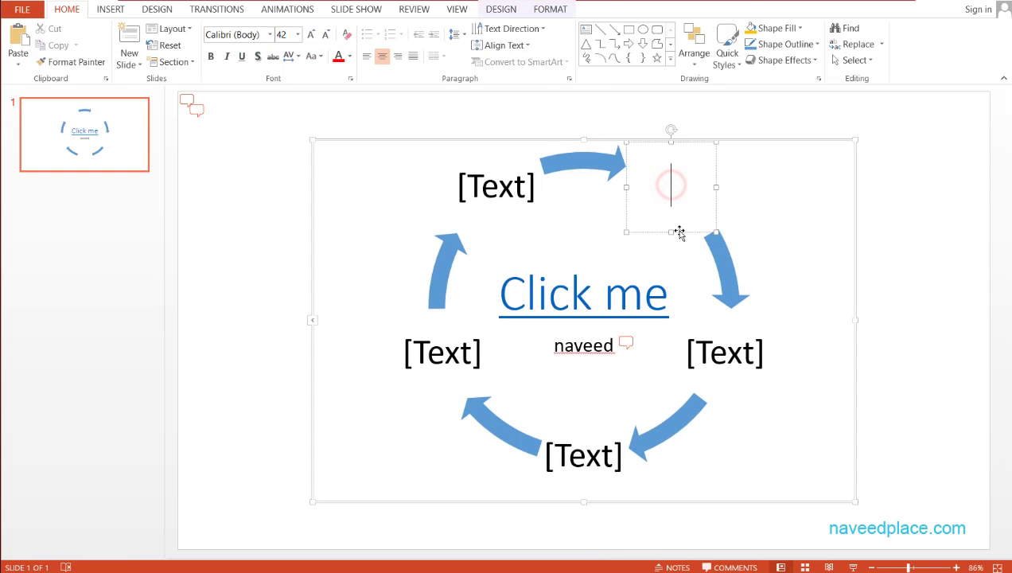
pyautogui.click(737, 336)
pyautogui.write('ffg')
pyautogui.click(479, 174)
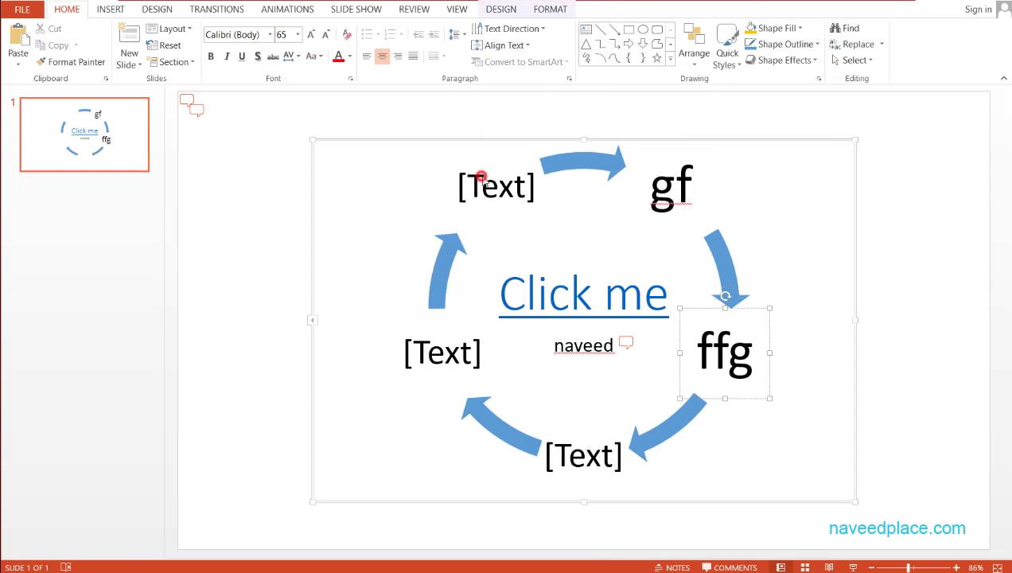
pyautogui.write('fg')
pyautogui.click(425, 358)
pyautogui.write('fg')
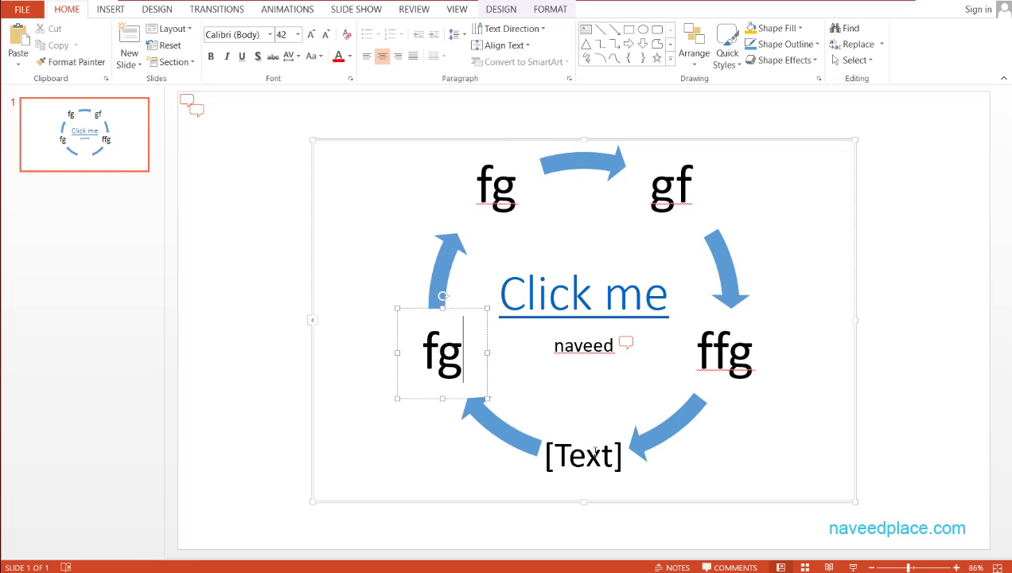
pyautogui.click(590, 451)
pyautogui.write('fgf')
pyautogui.click(833, 333)
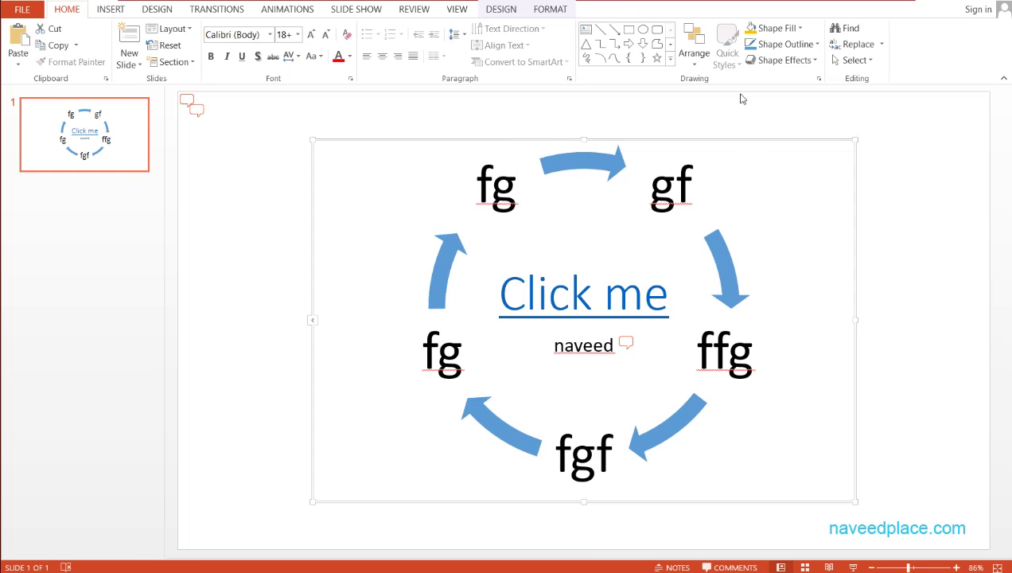
# - Convert the labelled diagram to bulleted text, then undo to restore the cycle
pyautogui.click(489, 11)
pyautogui.click(921, 48)
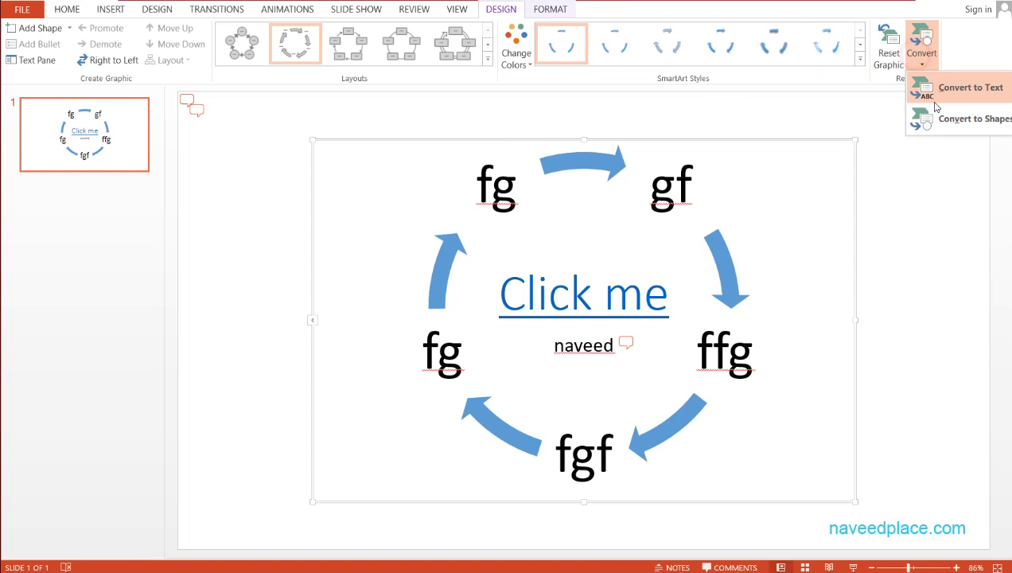
pyautogui.click(969, 87)
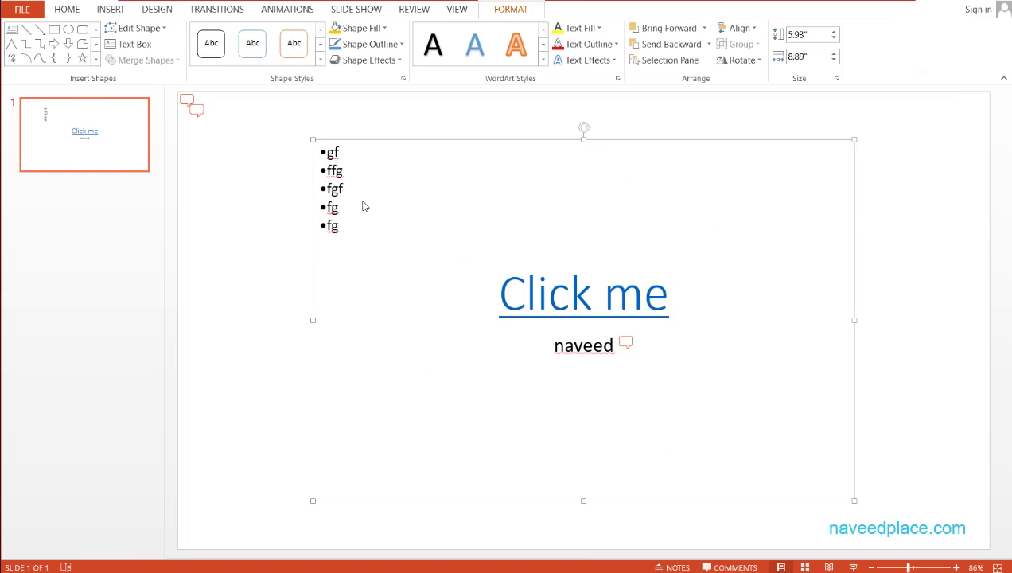
pyautogui.hotkey('ctrl', 'z')
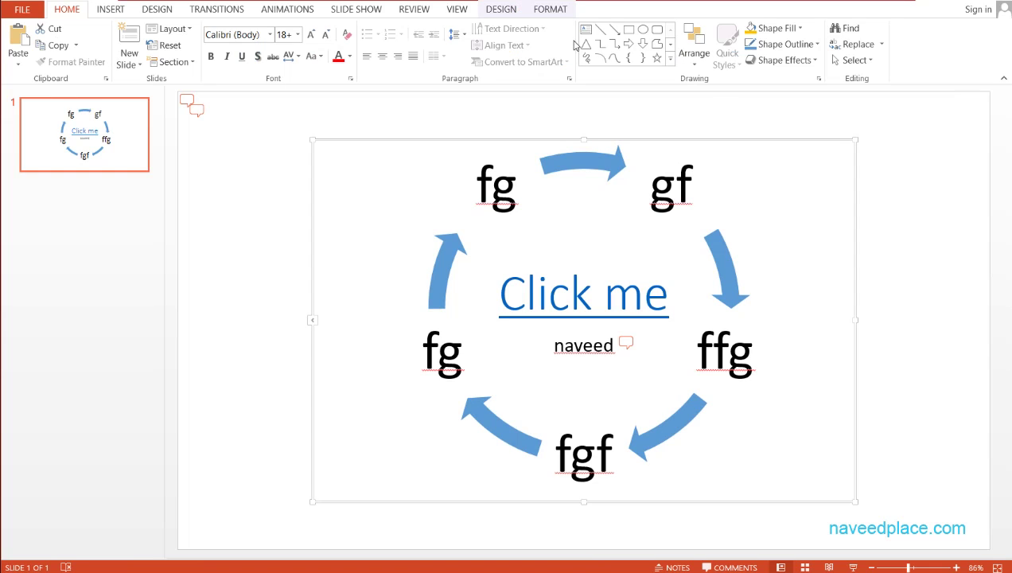
pyautogui.click(560, 13)
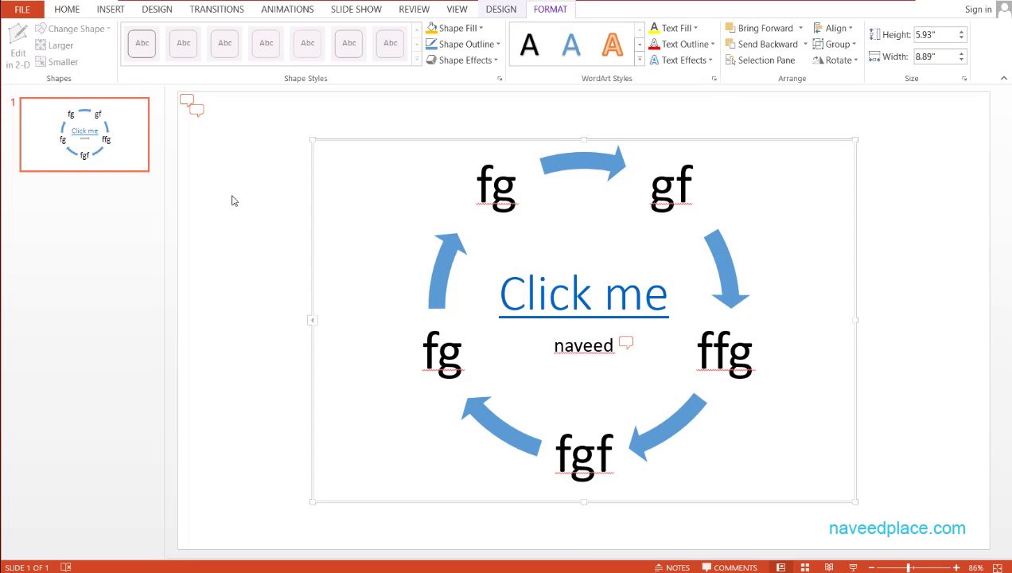
# - Select the left upward arrow and try several outline and gradient shape styles on it
pyautogui.click(440, 285)
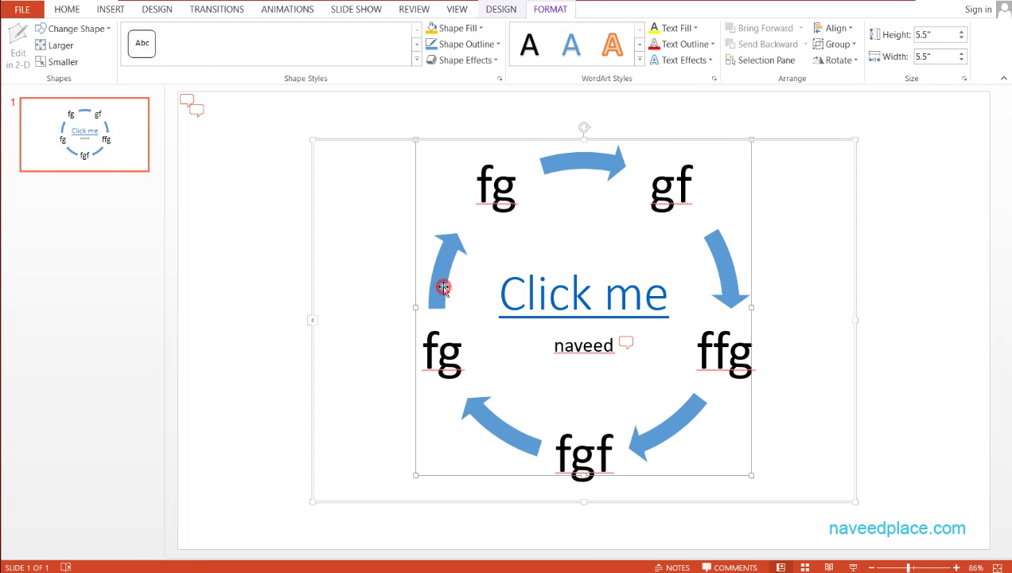
pyautogui.click(182, 48)
pyautogui.click(265, 46)
pyautogui.click(307, 46)
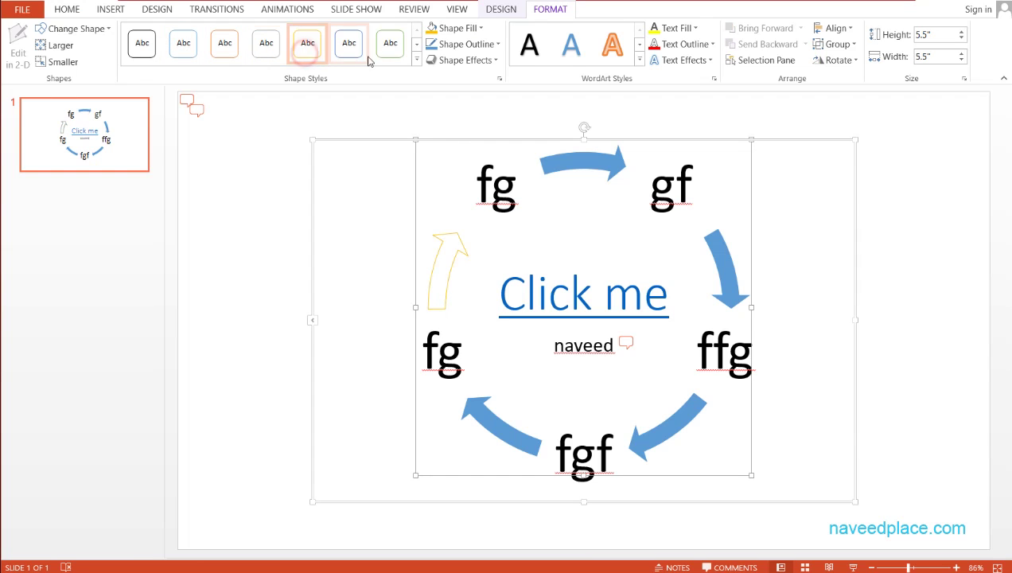
pyautogui.click(394, 49)
pyautogui.click(416, 58)
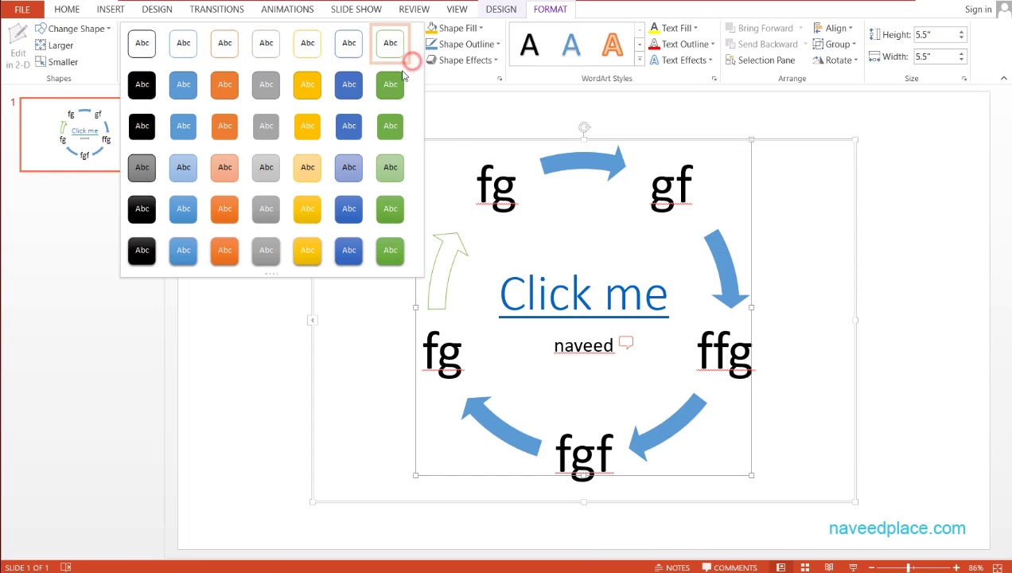
pyautogui.click(274, 223)
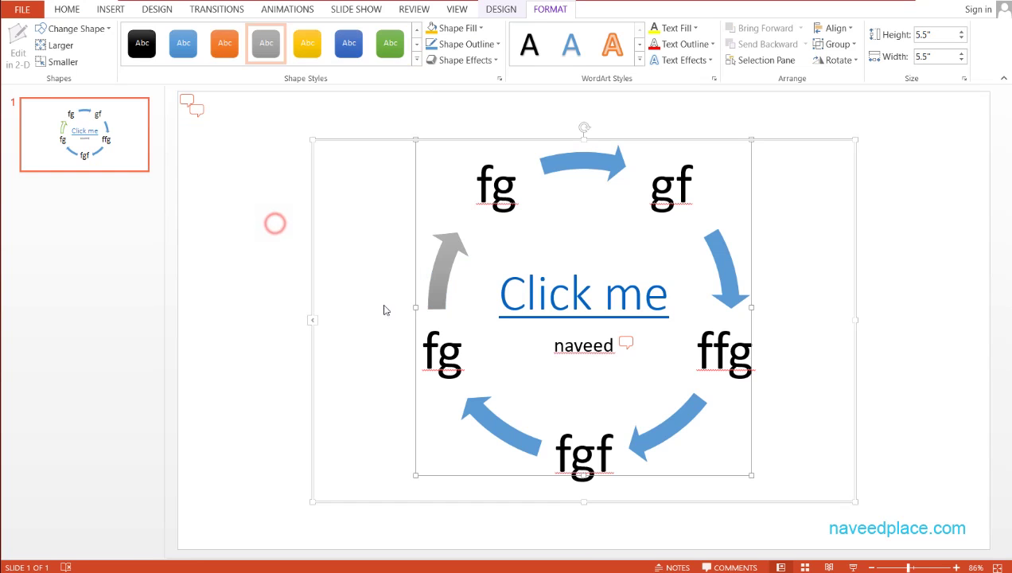
# - Fill the left arrow yellow and give it a 3-D Rotation shape effect
pyautogui.click(452, 27)
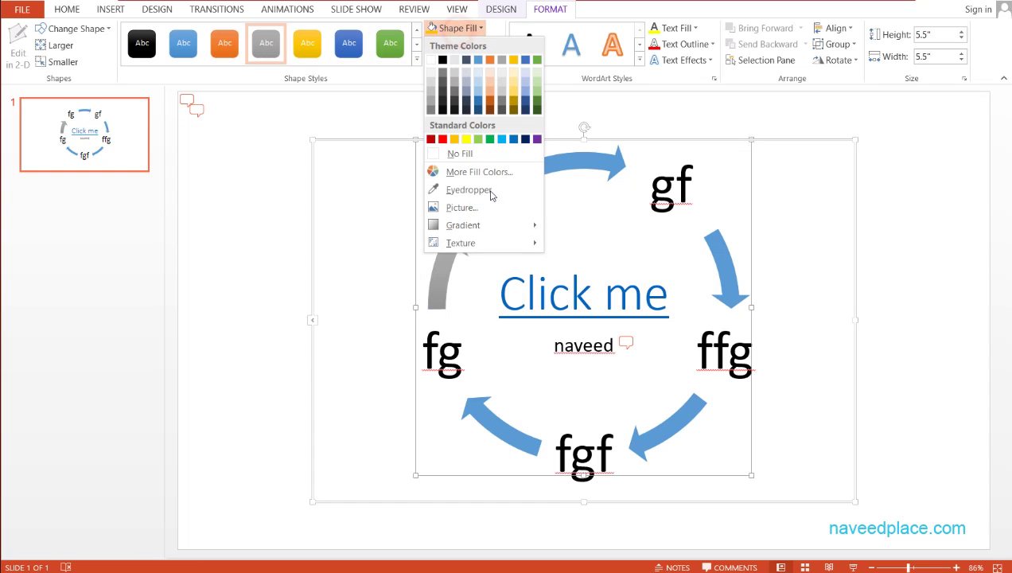
pyautogui.click(465, 139)
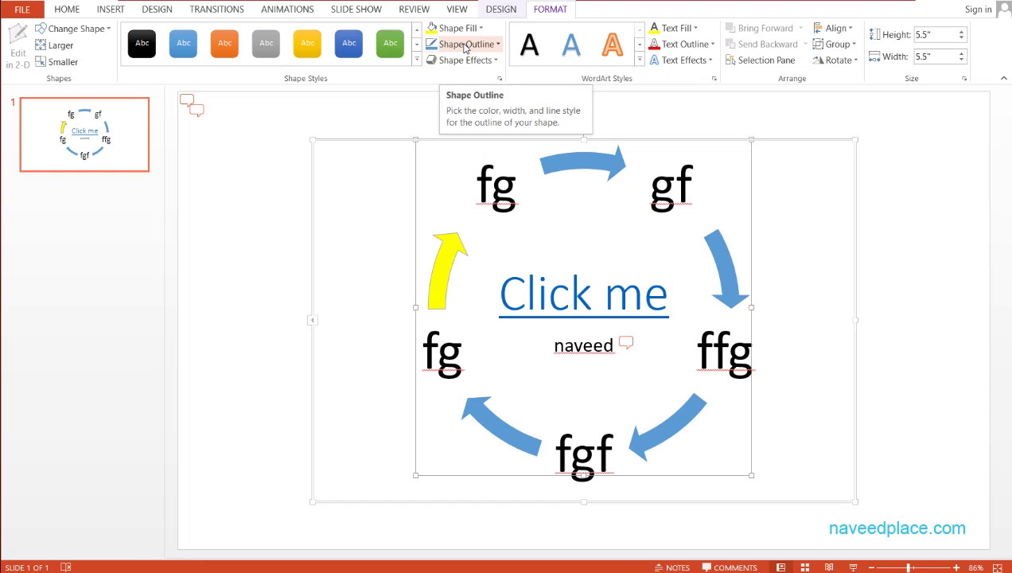
pyautogui.click(466, 45)
pyautogui.click(346, 171)
pyautogui.click(451, 60)
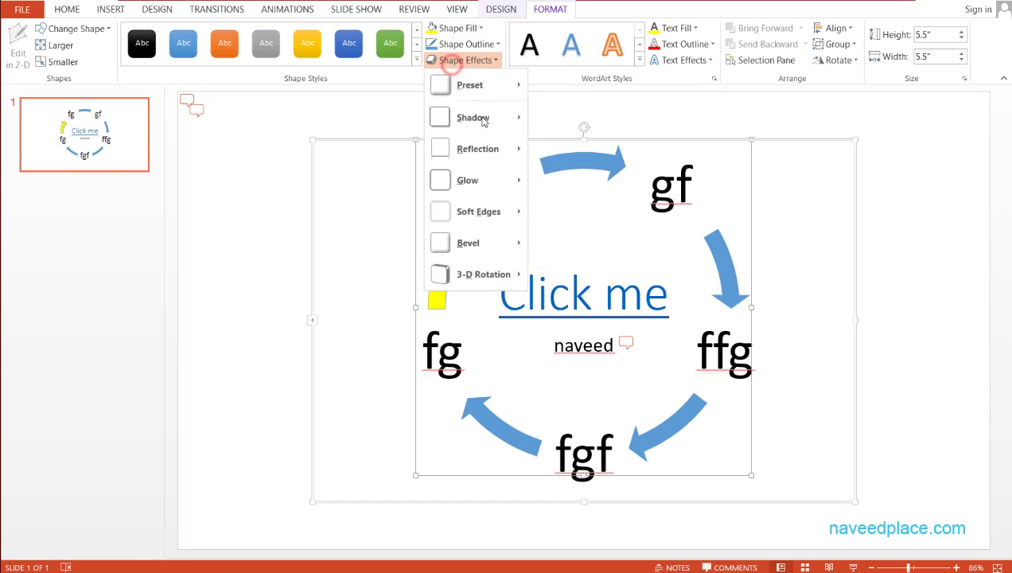
pyautogui.moveTo(478, 273)
pyautogui.click(576, 286)
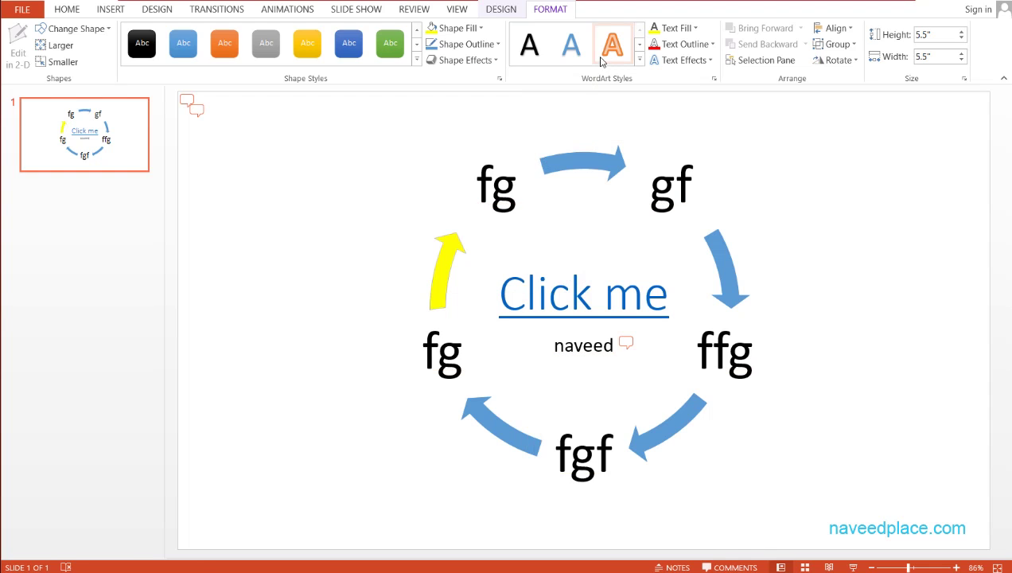
# - Select the fg text in the top-left label for WordArt styling
pyautogui.click(535, 174)
pyautogui.click(491, 174)
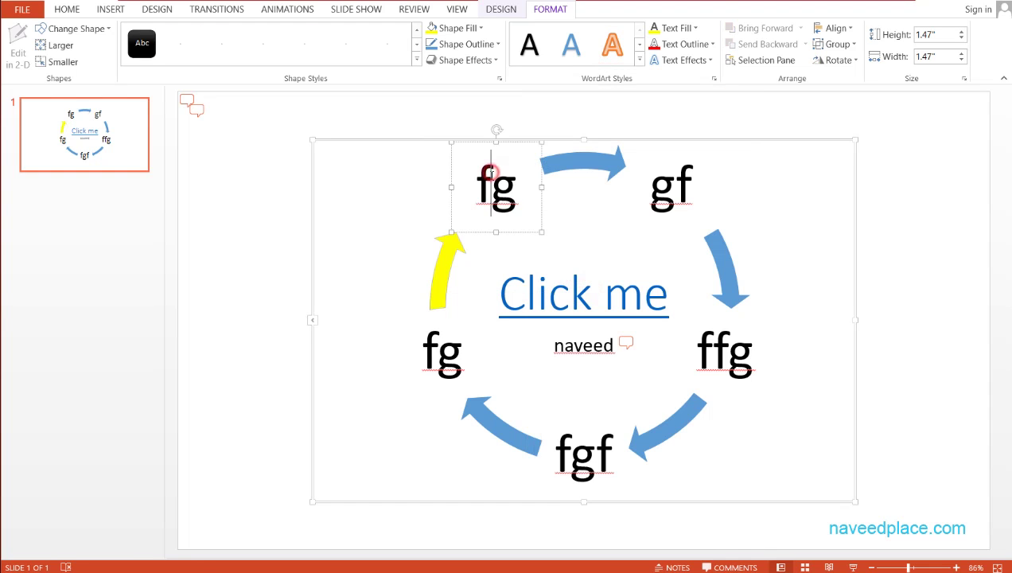
pyautogui.moveTo(529, 184); pyautogui.dragTo(475, 188)
pyautogui.click(639, 60)
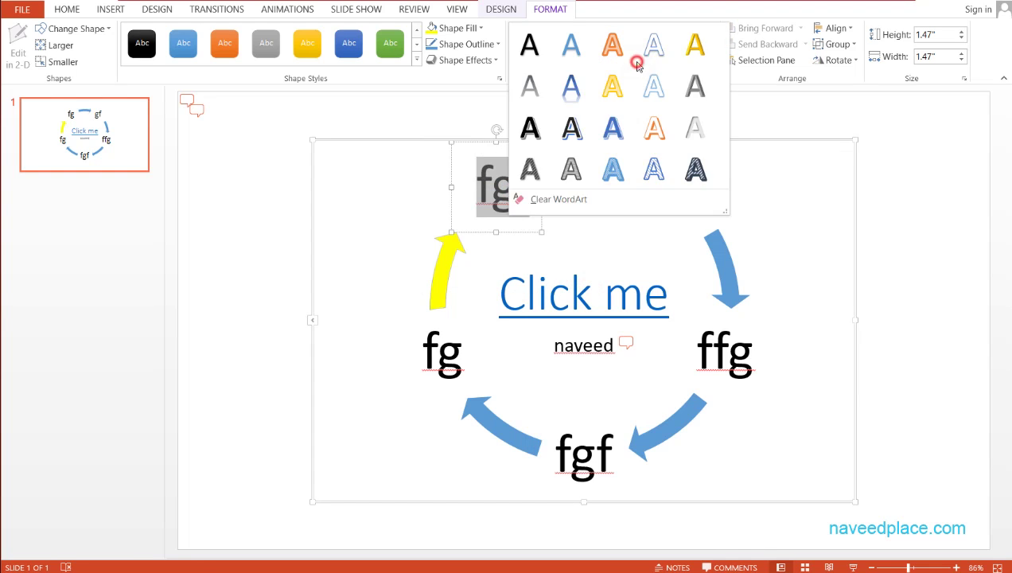
# - Give the top fg label a yellow text fill and a red text outline
pyautogui.click(451, 126)
pyautogui.click(694, 27)
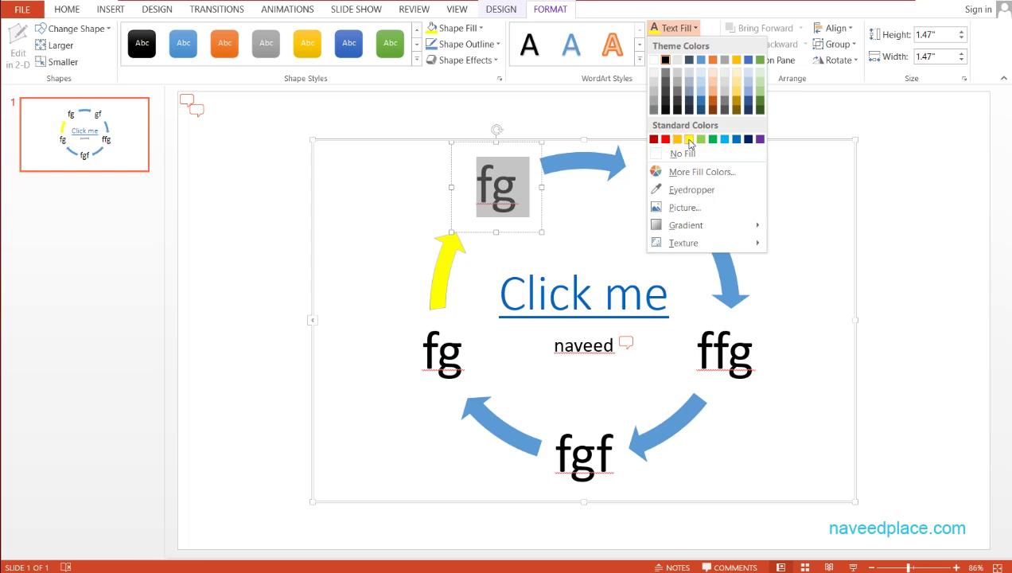
pyautogui.click(689, 139)
pyautogui.click(681, 44)
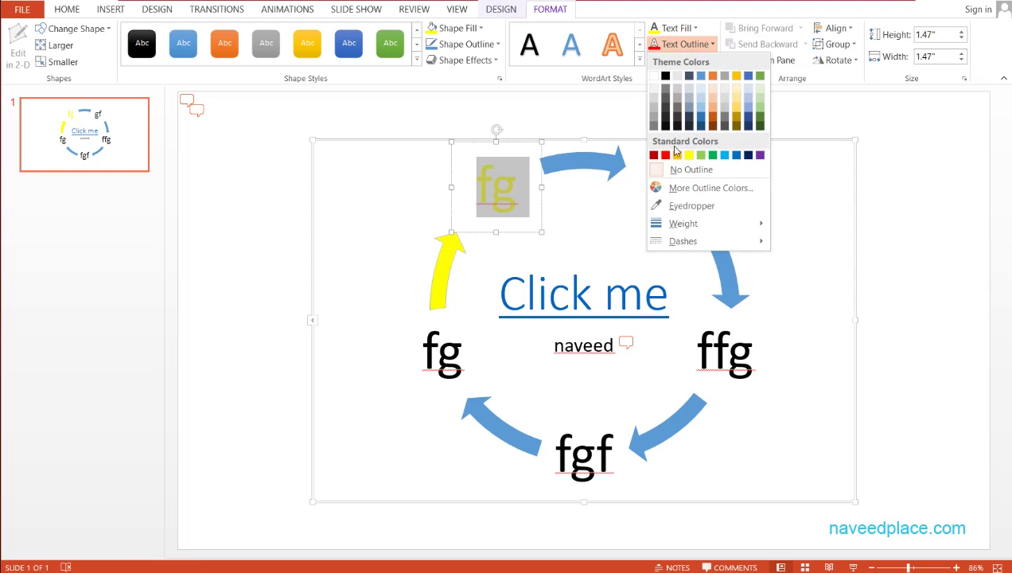
pyautogui.click(665, 155)
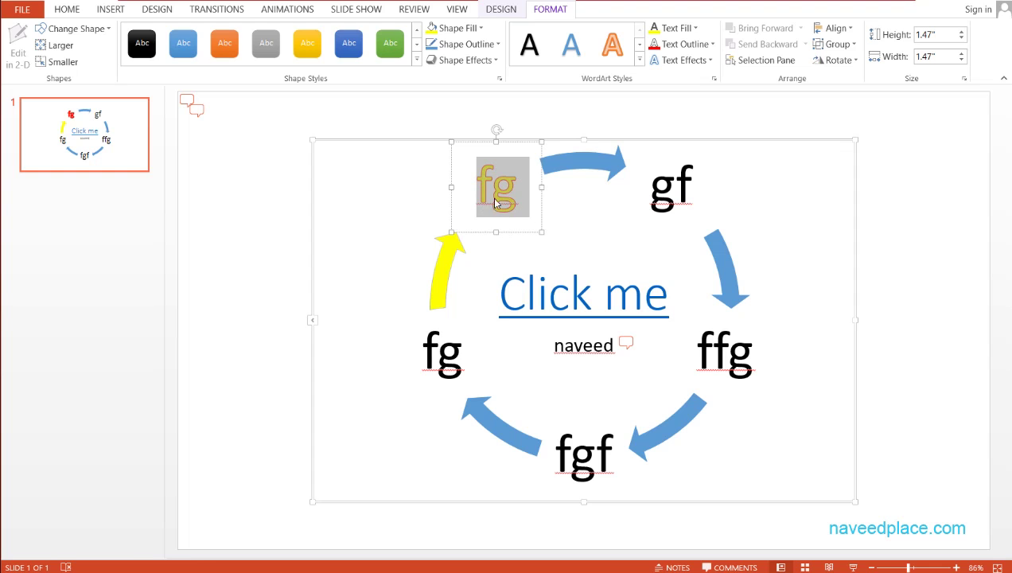
# - Bend the fg label text along an arched Follow Path transform
pyautogui.click(700, 60)
pyautogui.moveTo(700, 241)
pyautogui.click(821, 246)
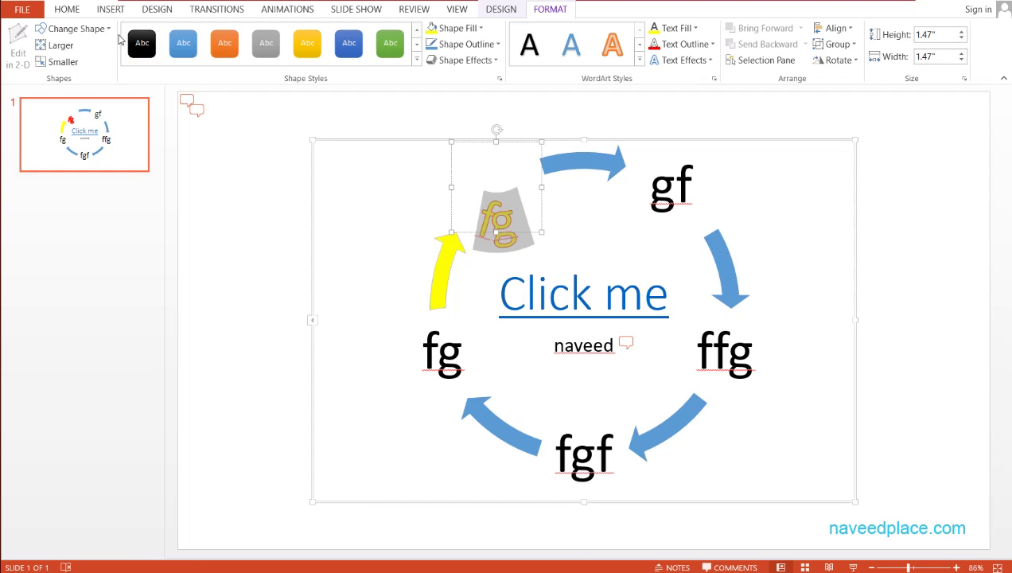
pyautogui.click(113, 10)
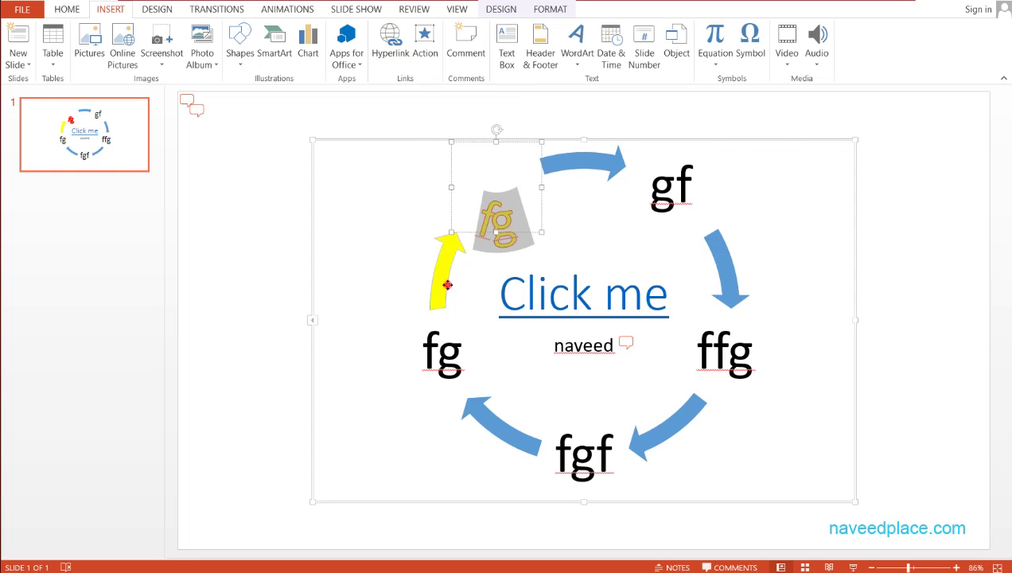
# - Add a second slide, type 'click here' as its first bullet and select it
pyautogui.click(448, 284)
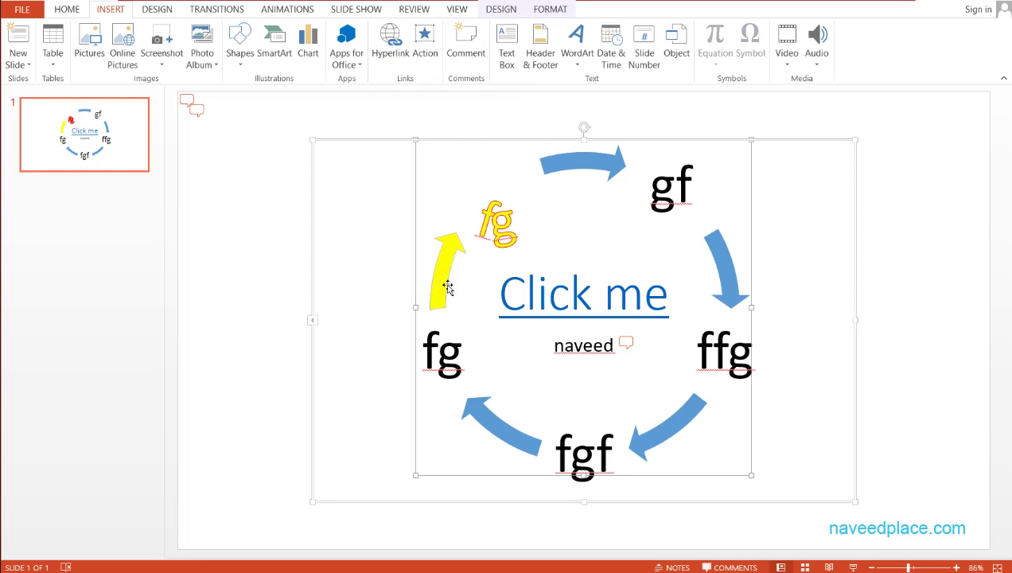
pyautogui.click(20, 40)
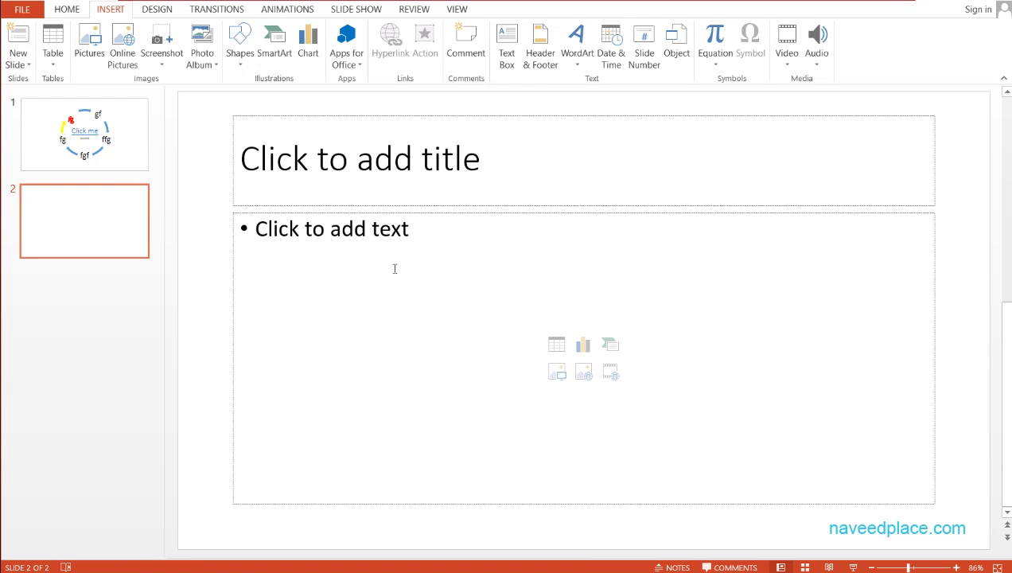
pyautogui.click(393, 255)
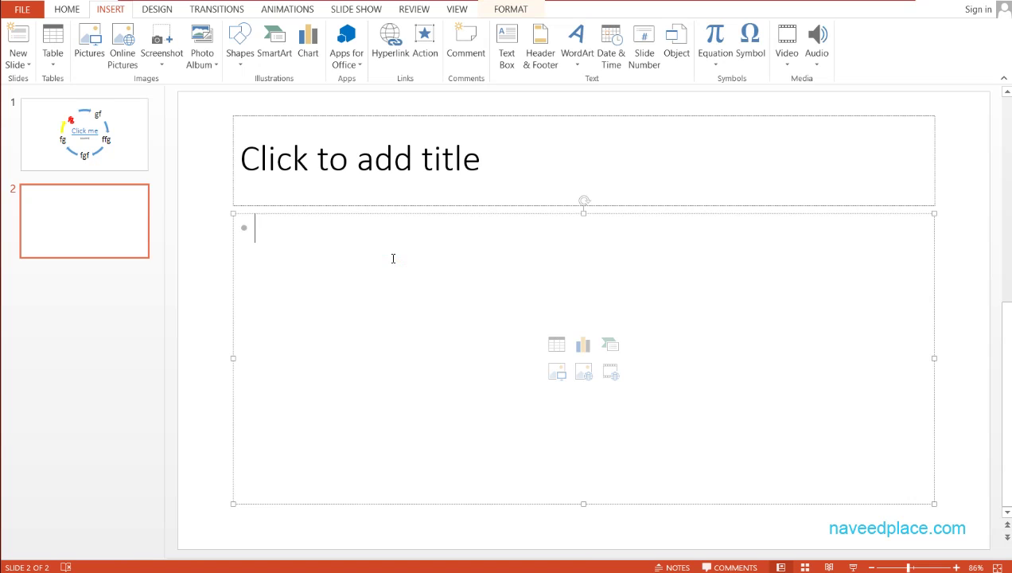
pyautogui.write('cli')
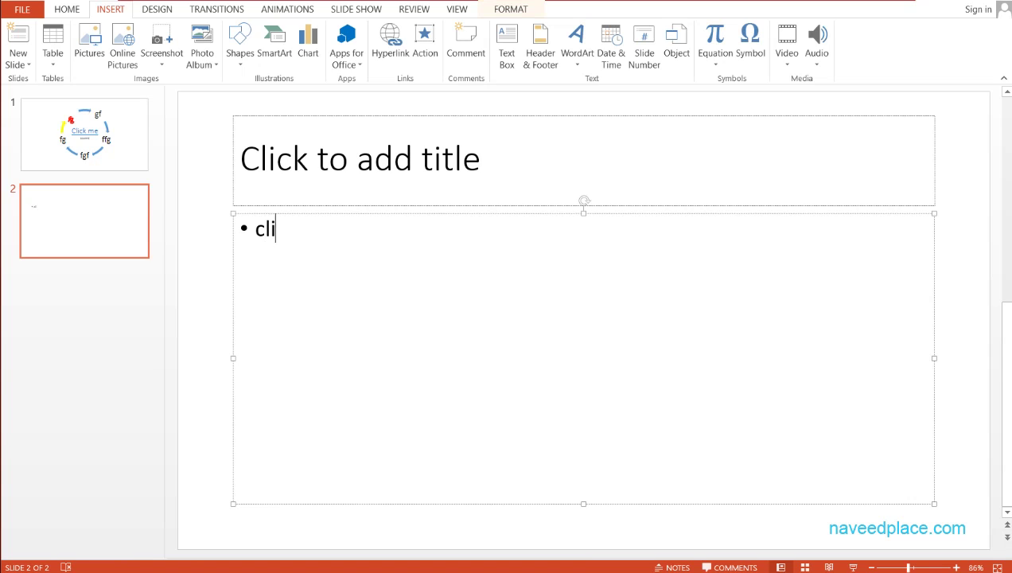
pyautogui.write('ck here')
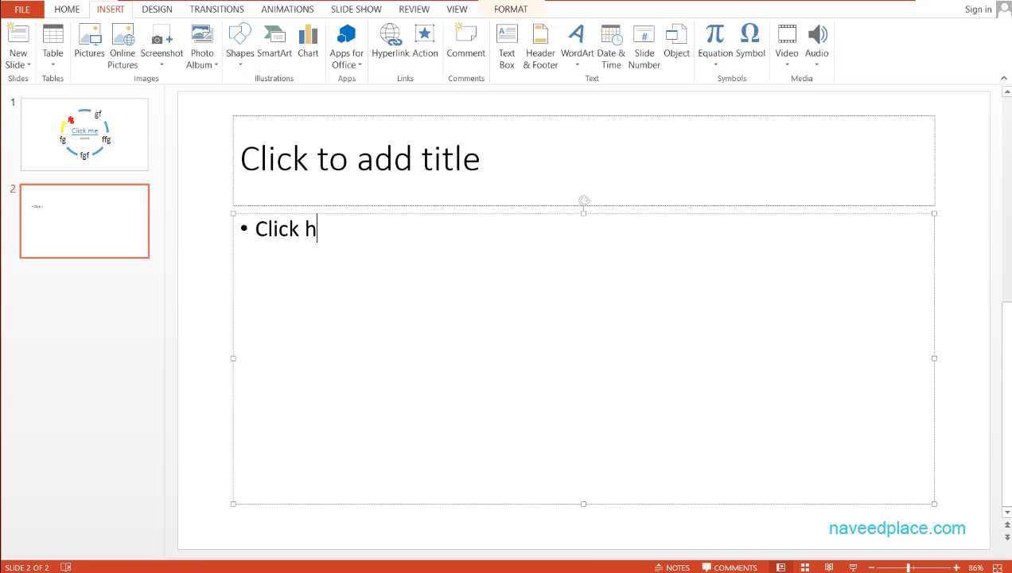
pyautogui.tripleClick(359, 249)
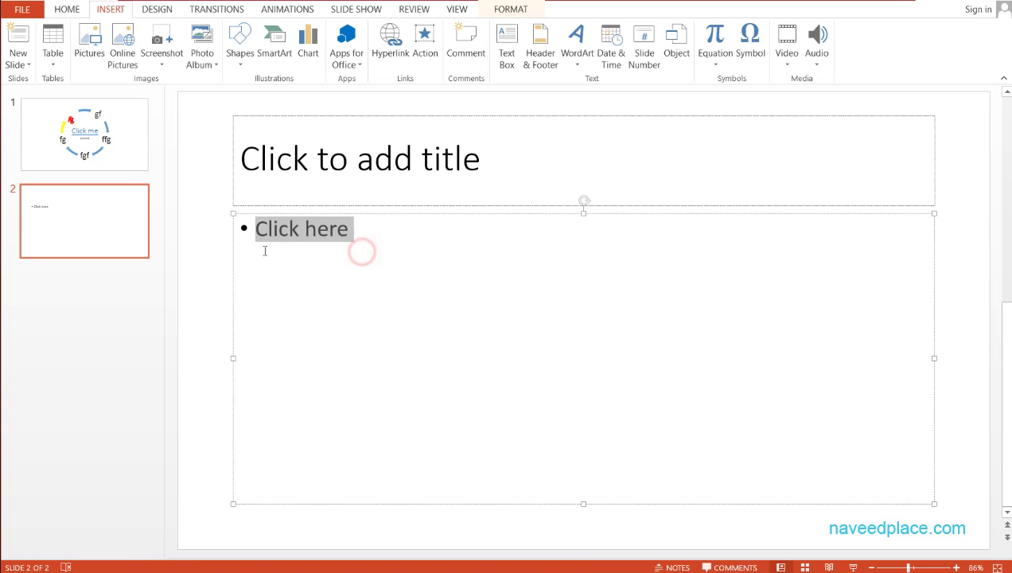
# - Hyperlink the Click here text to the CyberLink folder in Documents
pyautogui.click(391, 44)
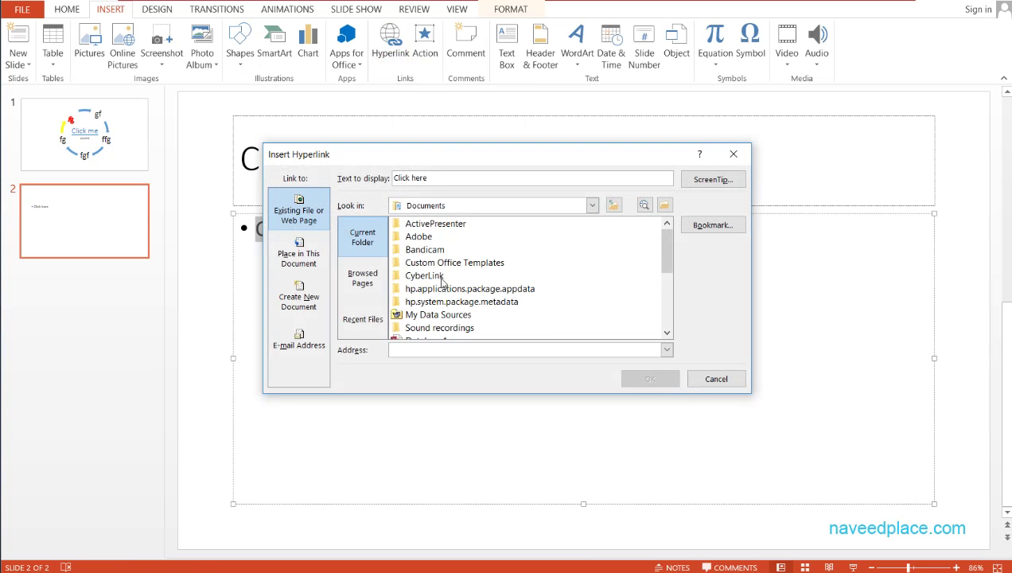
pyautogui.moveTo(428, 157); pyautogui.dragTo(586, 136)
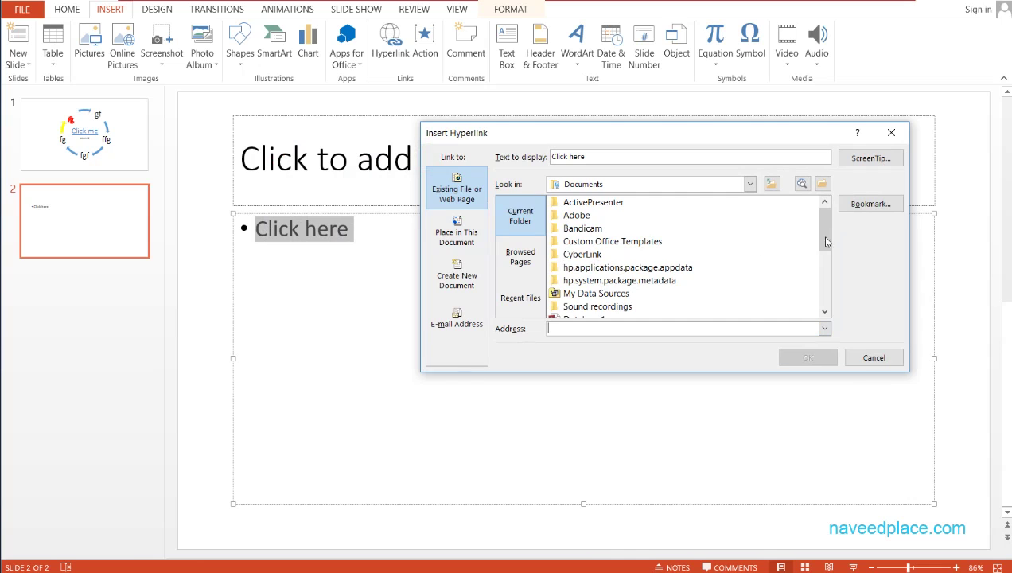
pyautogui.moveTo(829, 237)
pyautogui.mouseDown()
pyautogui.moveTo(827, 288)
pyautogui.moveTo(826, 234)
pyautogui.mouseUp()
pyautogui.click(595, 255)
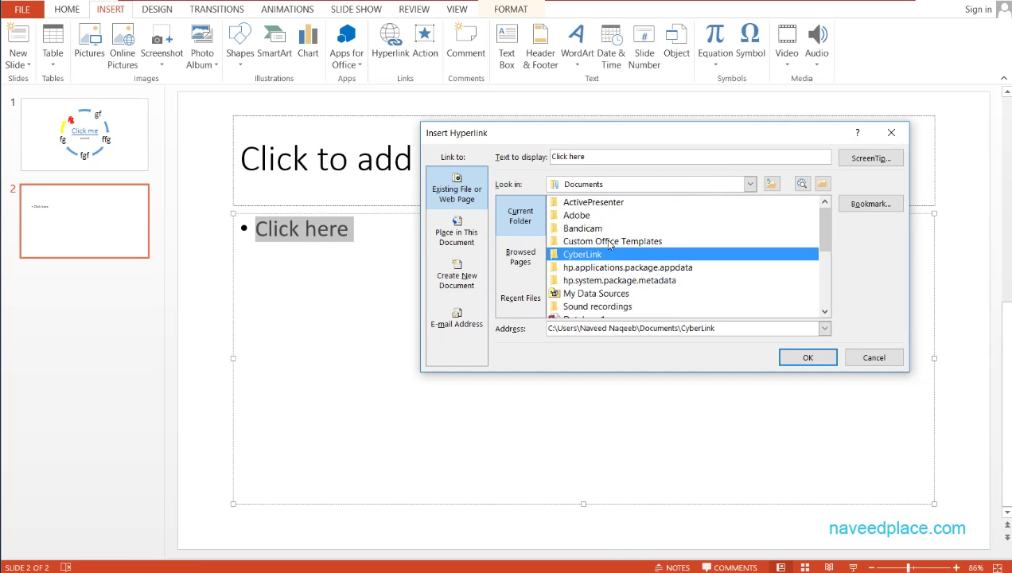
pyautogui.click(800, 356)
pyautogui.click(587, 366)
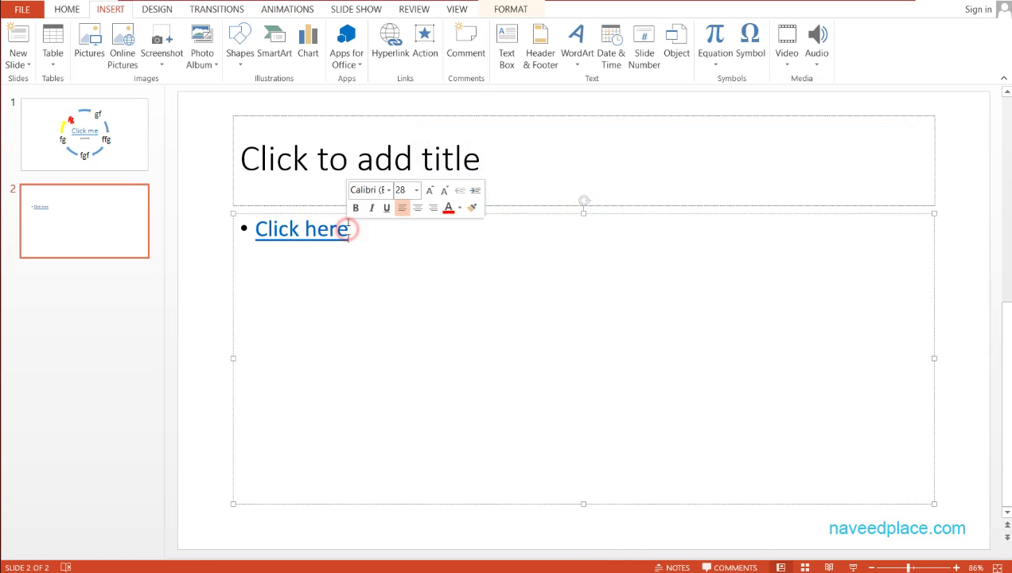
pyautogui.doubleClick(310, 236)
pyautogui.click(312, 264)
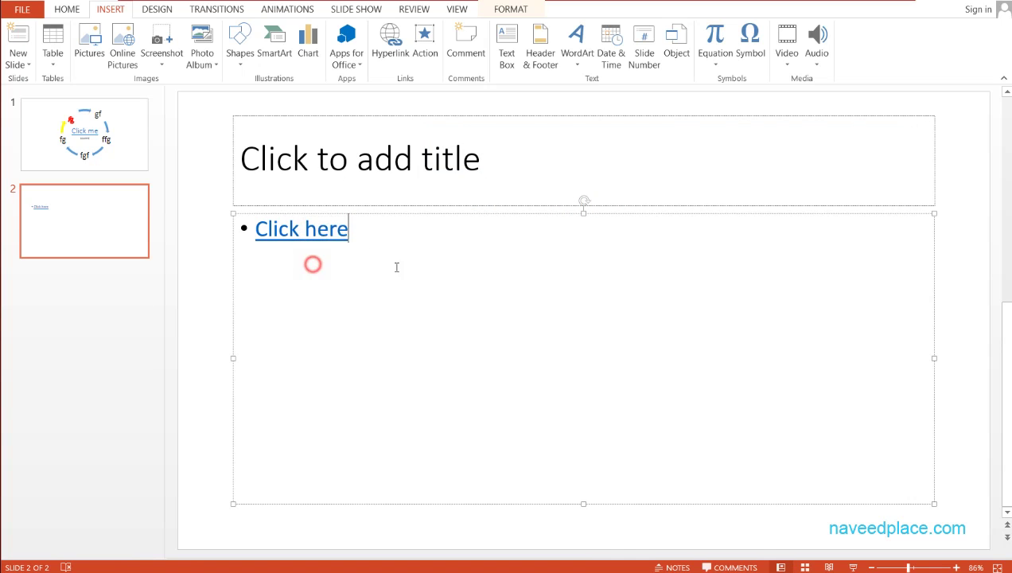
pyautogui.click(303, 280)
pyautogui.scroll(4, 315, 316)
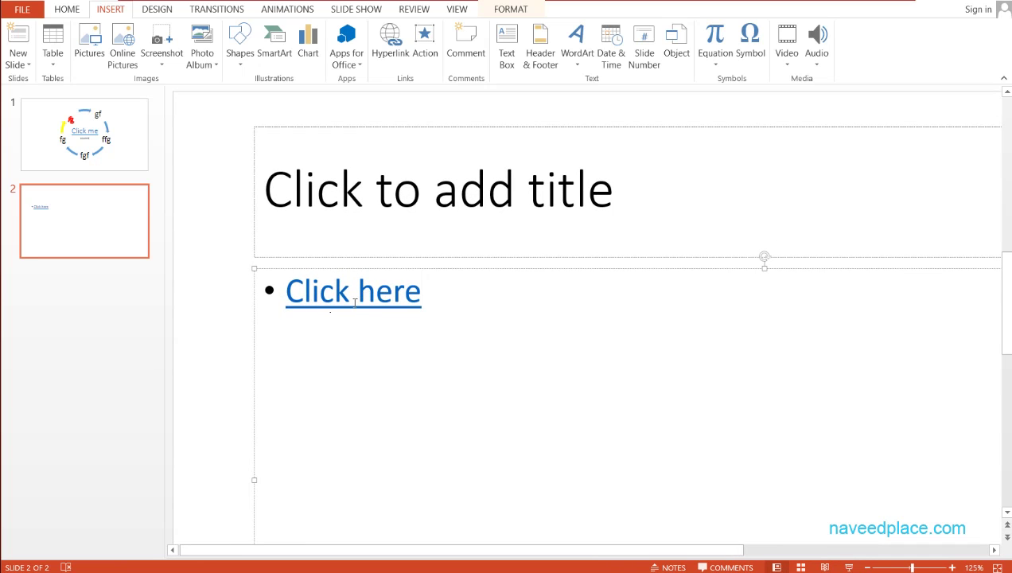
pyautogui.click(427, 48)
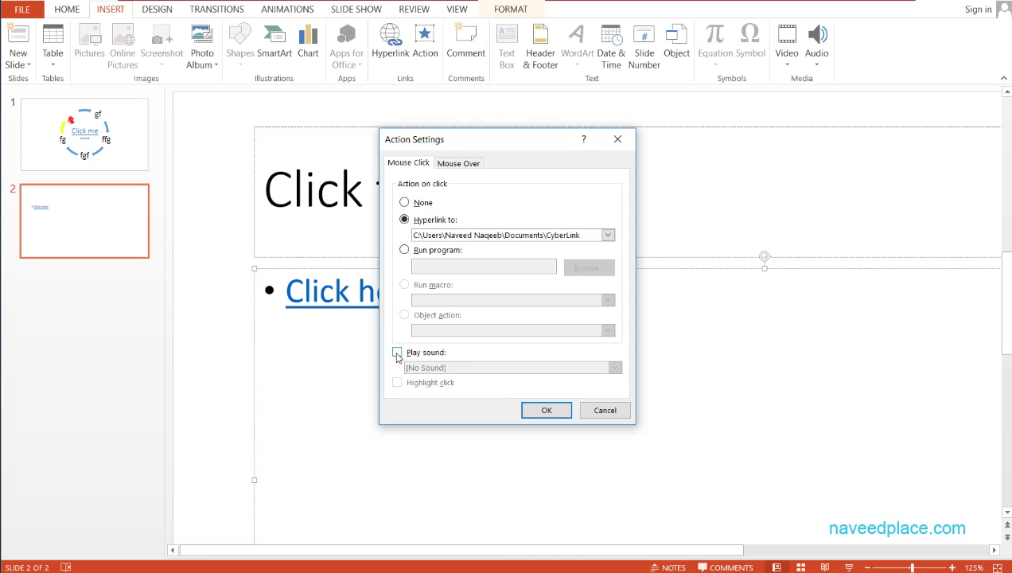
pyautogui.click(465, 163)
pyautogui.moveTo(492, 137); pyautogui.dragTo(722, 143)
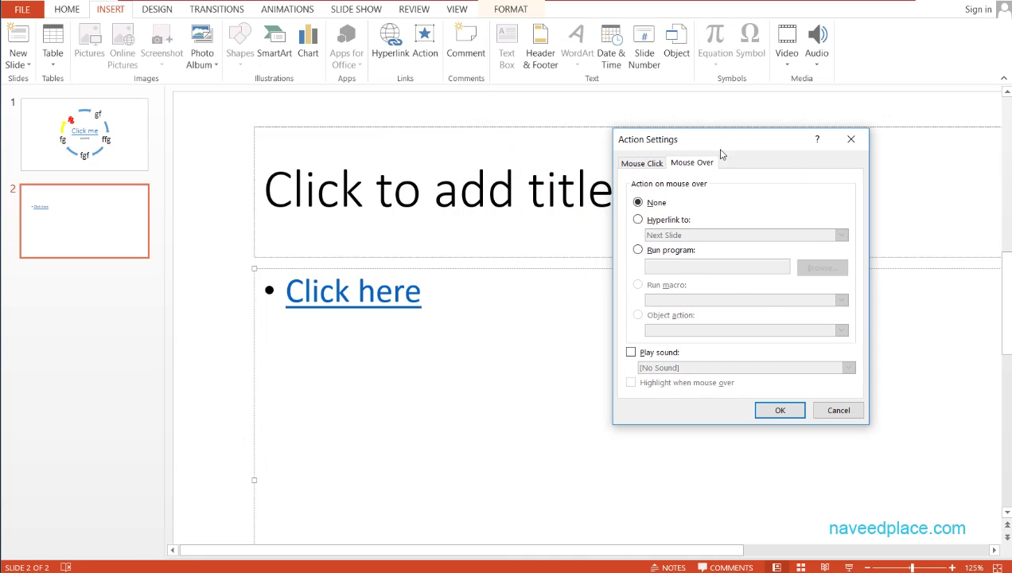
pyautogui.click(651, 221)
pyautogui.click(841, 236)
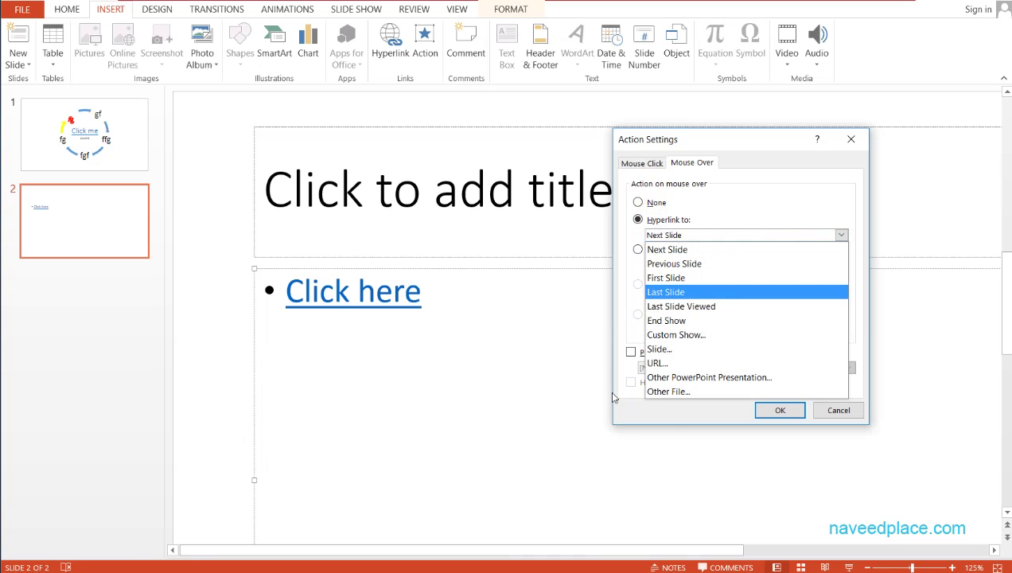
pyautogui.click(667, 419)
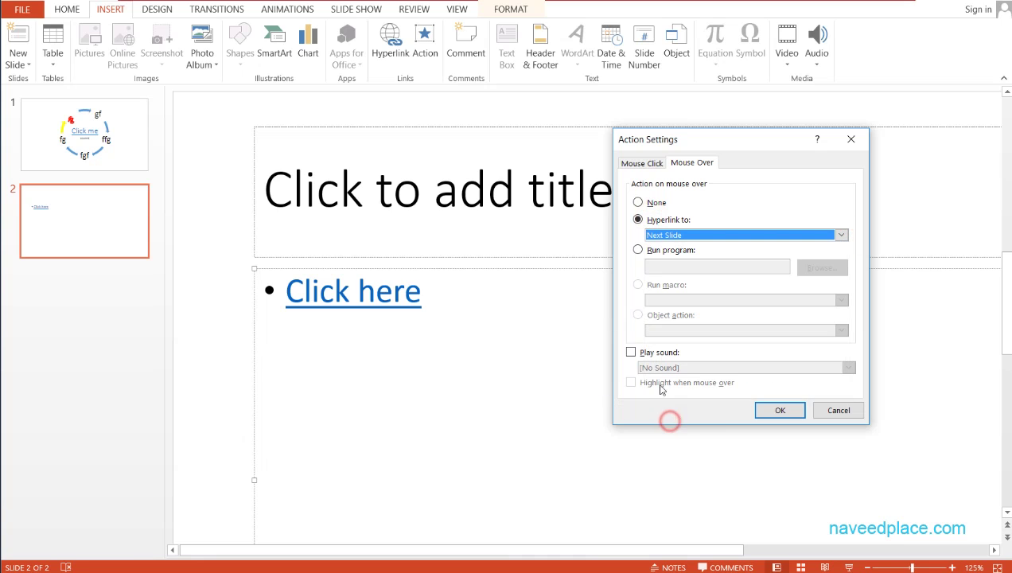
pyautogui.click(840, 411)
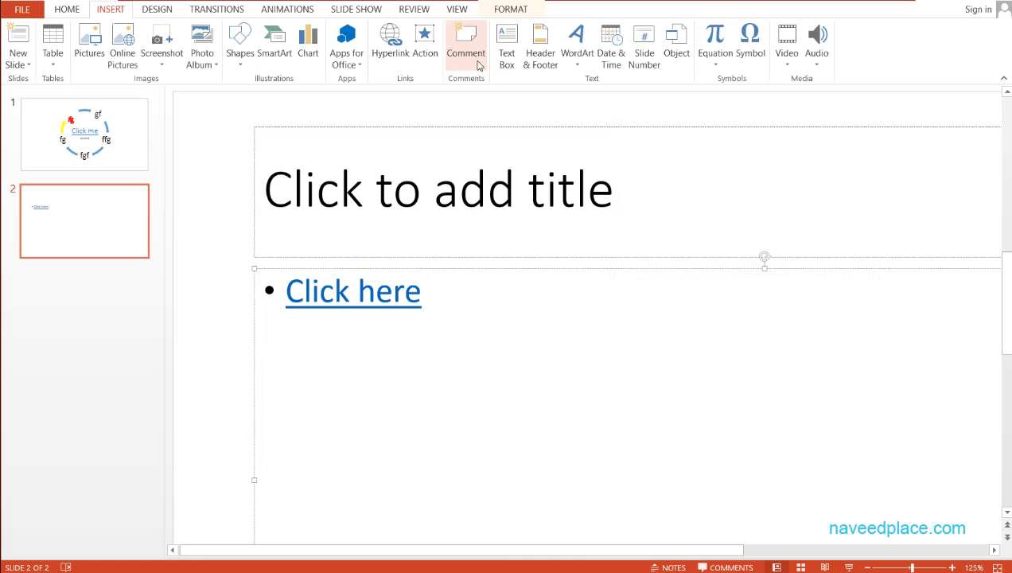
# - Type a person's name as the second slide's title and select the title text
pyautogui.click(571, 217)
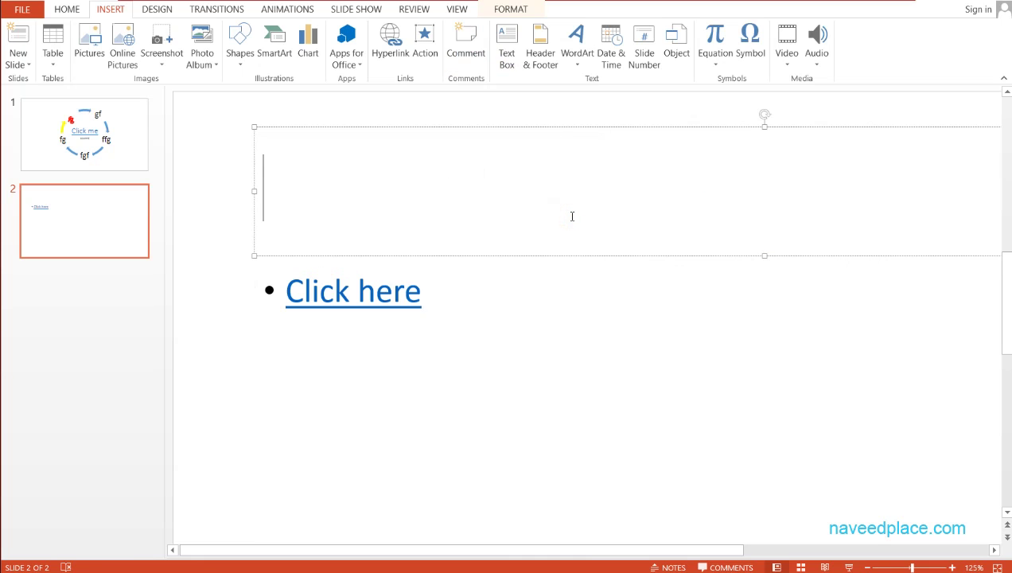
pyautogui.write('naveed')
pyautogui.click(490, 211)
pyautogui.moveTo(478, 224); pyautogui.dragTo(237, 219)
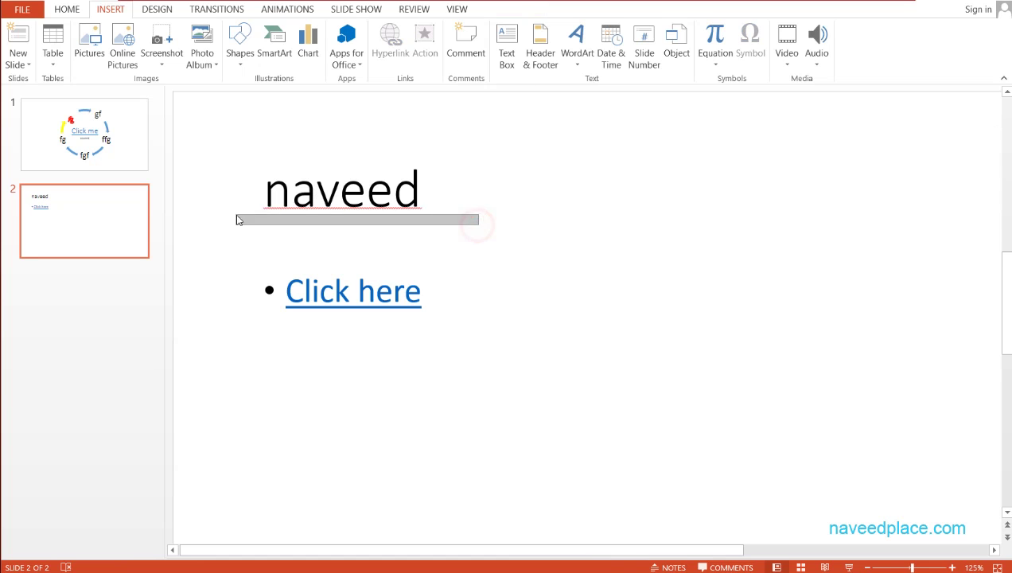
pyautogui.click(380, 186)
pyautogui.moveTo(434, 189); pyautogui.dragTo(243, 195)
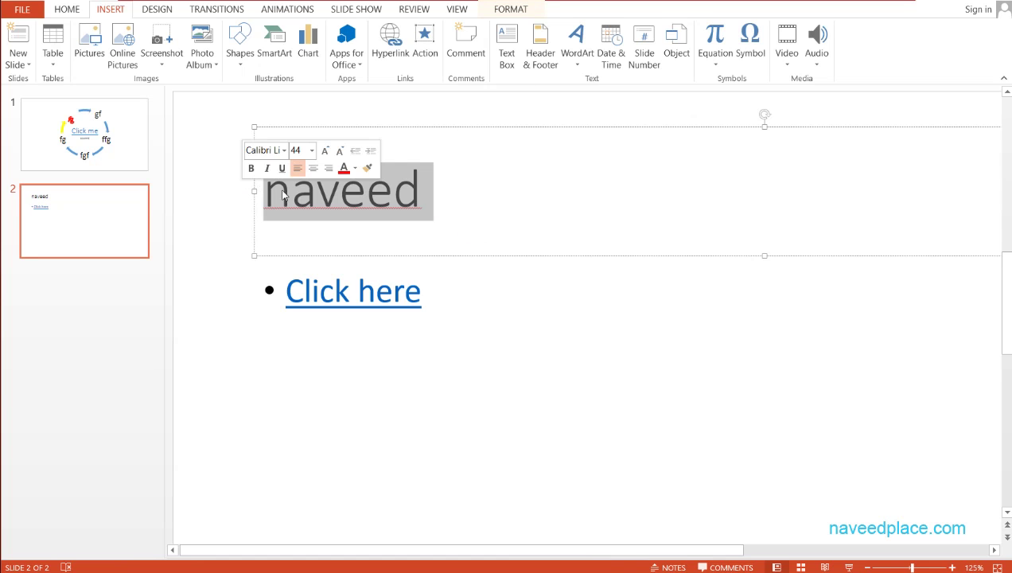
# - Add three comments to slide 2: 'dbjgbdjgbjdbg', 'dgd' and 'dgdgdgdggdgd'
pyautogui.click(461, 47)
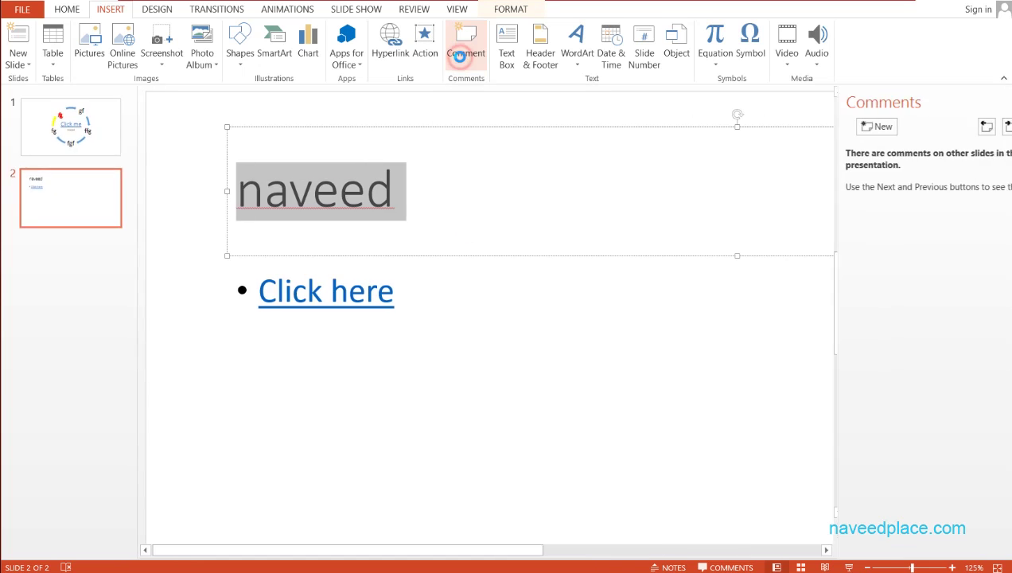
pyautogui.write('dbjgbdjgbjdbg')
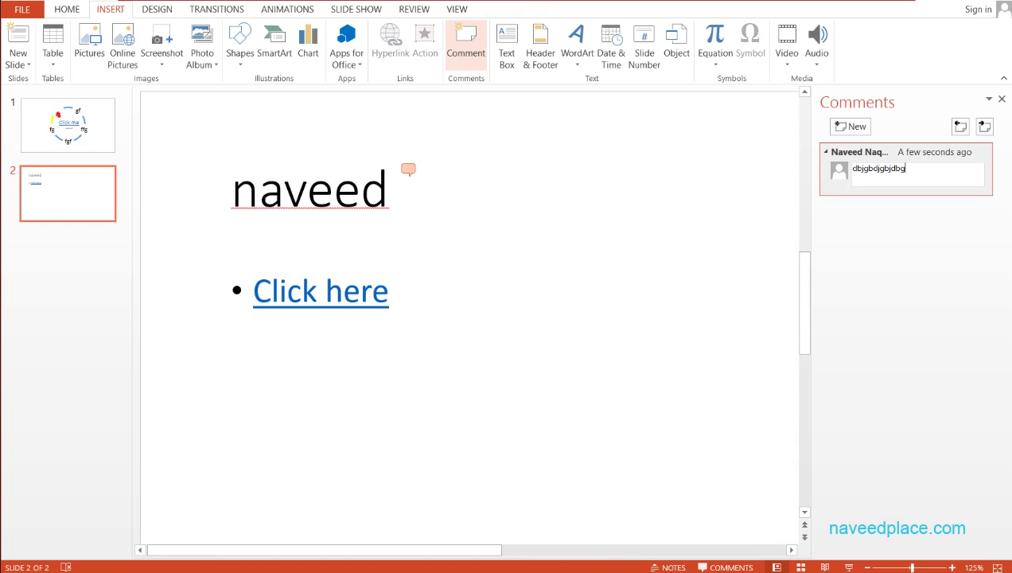
pyautogui.click(485, 213)
pyautogui.click(466, 47)
pyautogui.write('dgd')
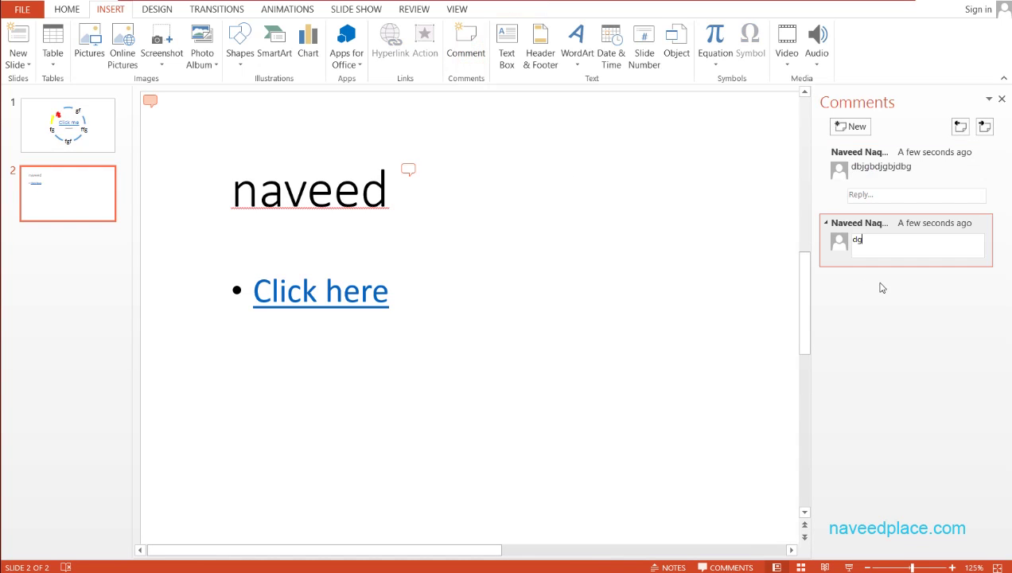
pyautogui.click(466, 48)
pyautogui.write('dgdgdgdgg')
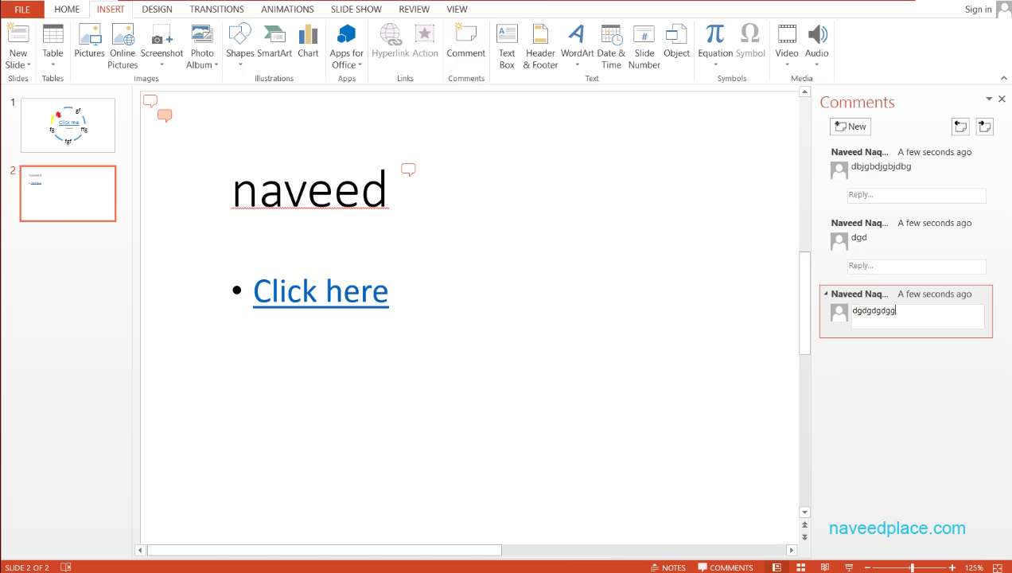
pyautogui.write('dgd')
pyautogui.click(475, 372)
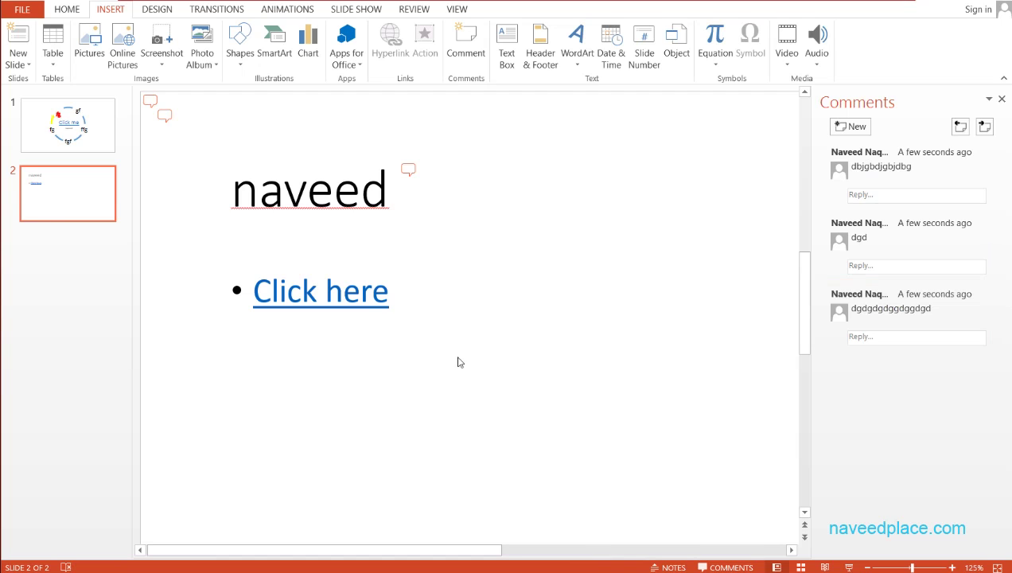